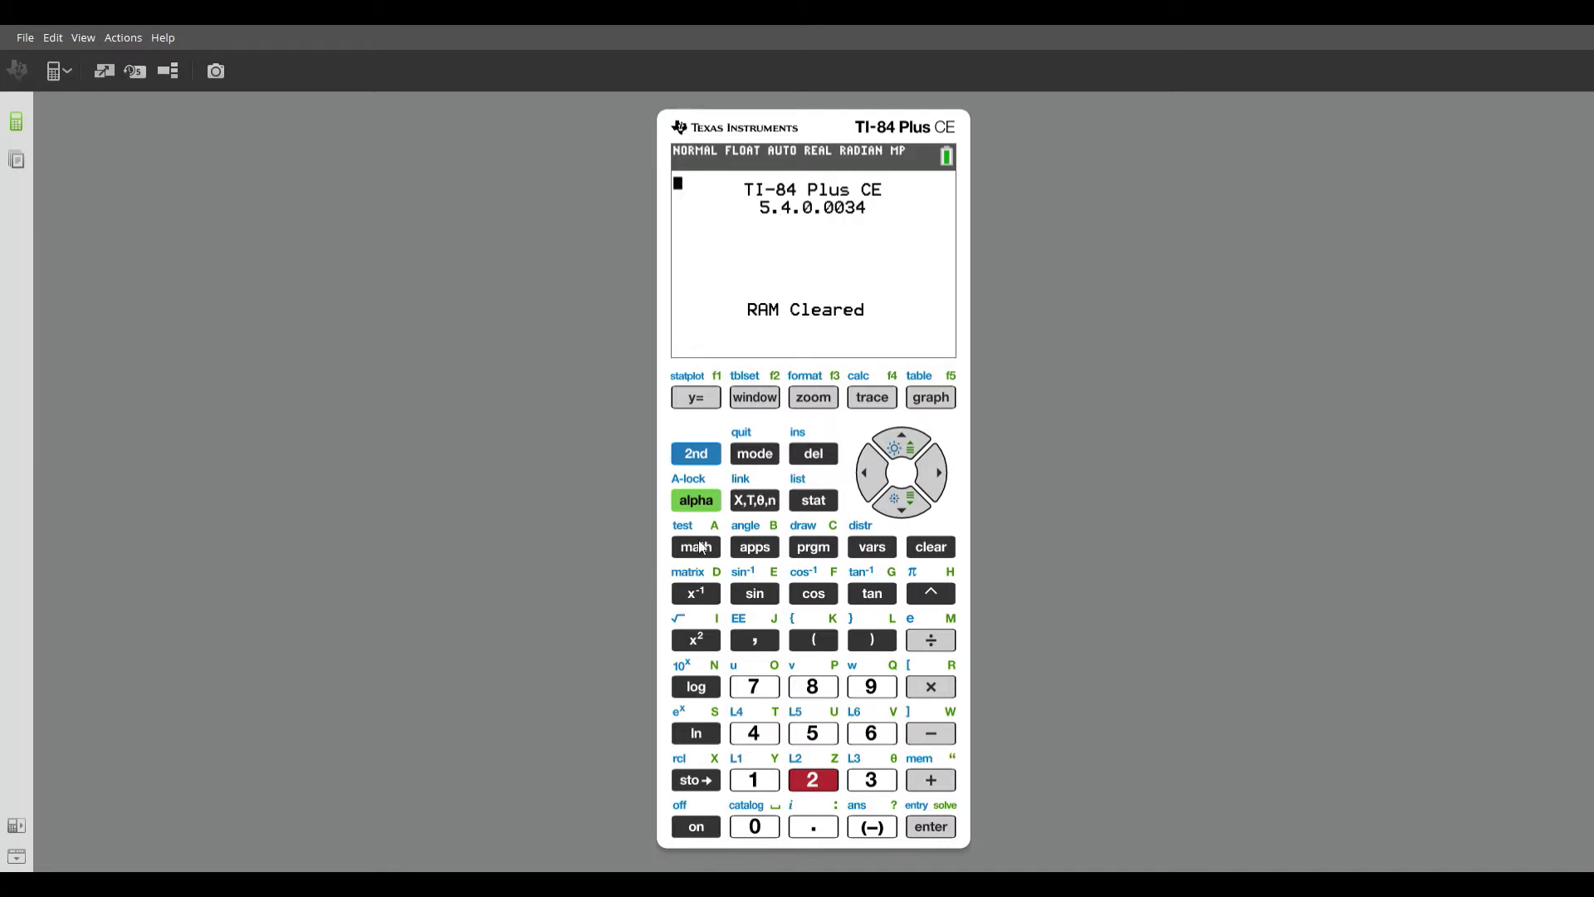
Step: Open the MATRIX menu and move to its EDIT tab listing [A] through [I]
click(697, 457)
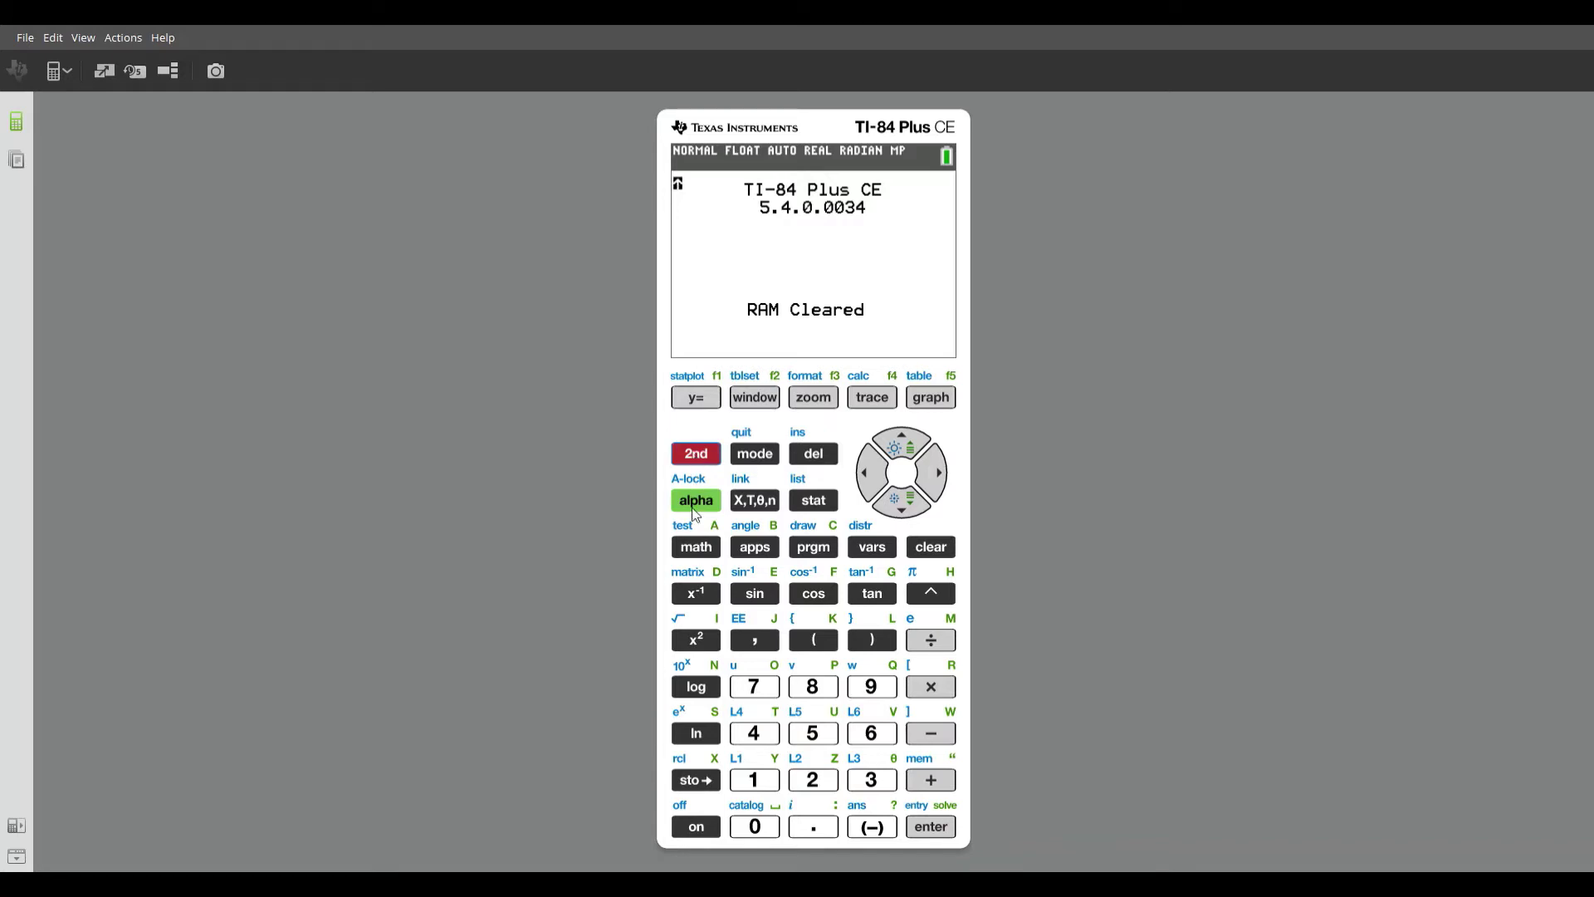
click(705, 595)
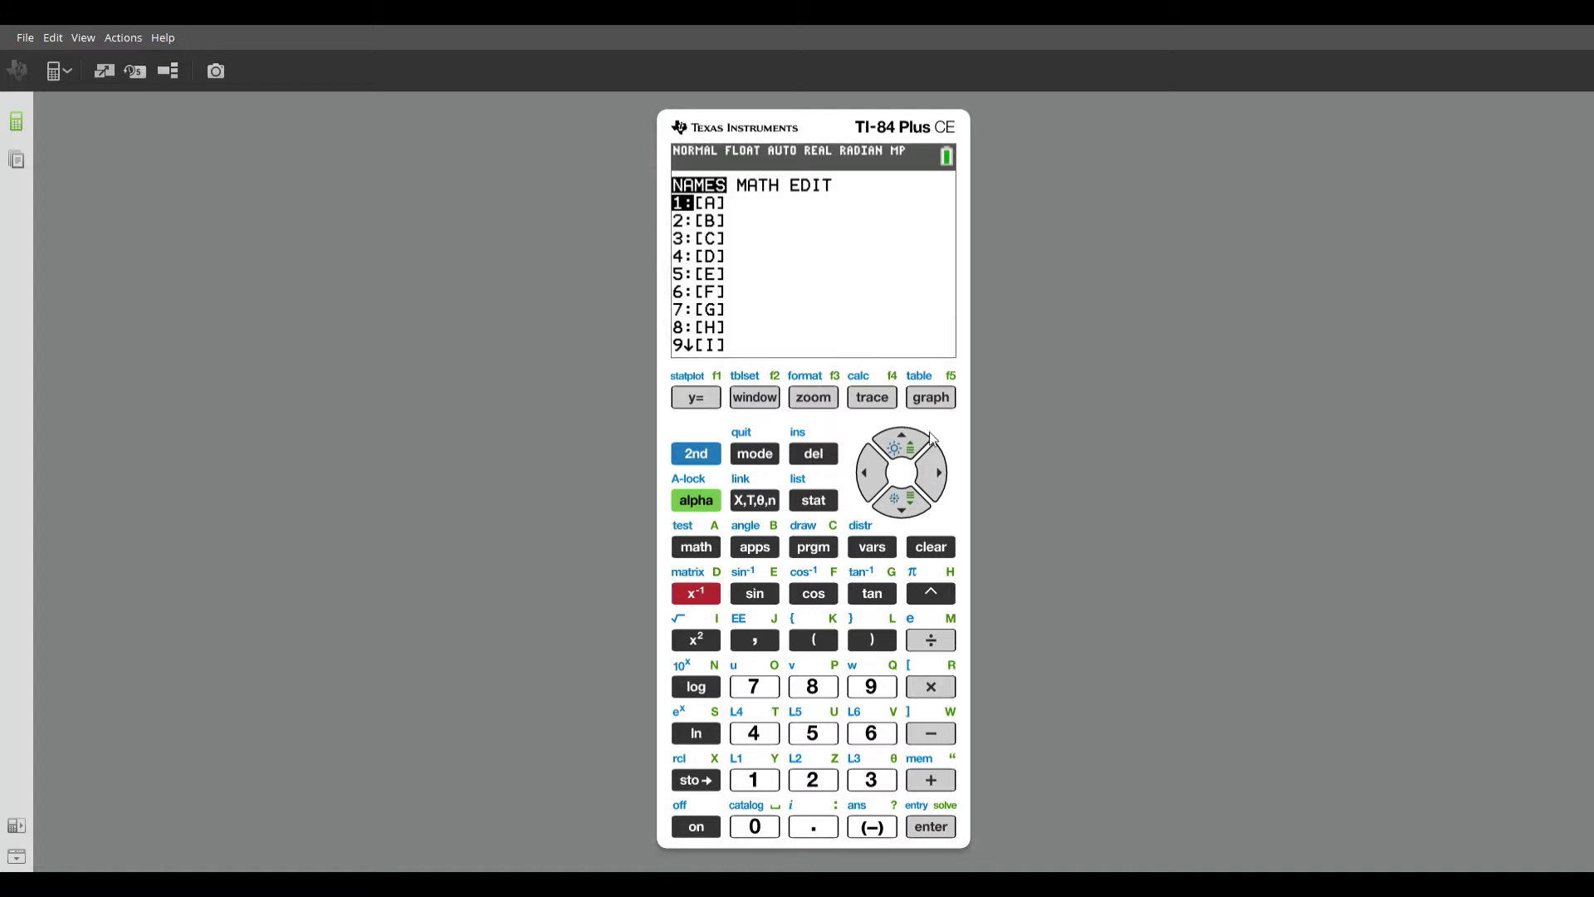
click(933, 474)
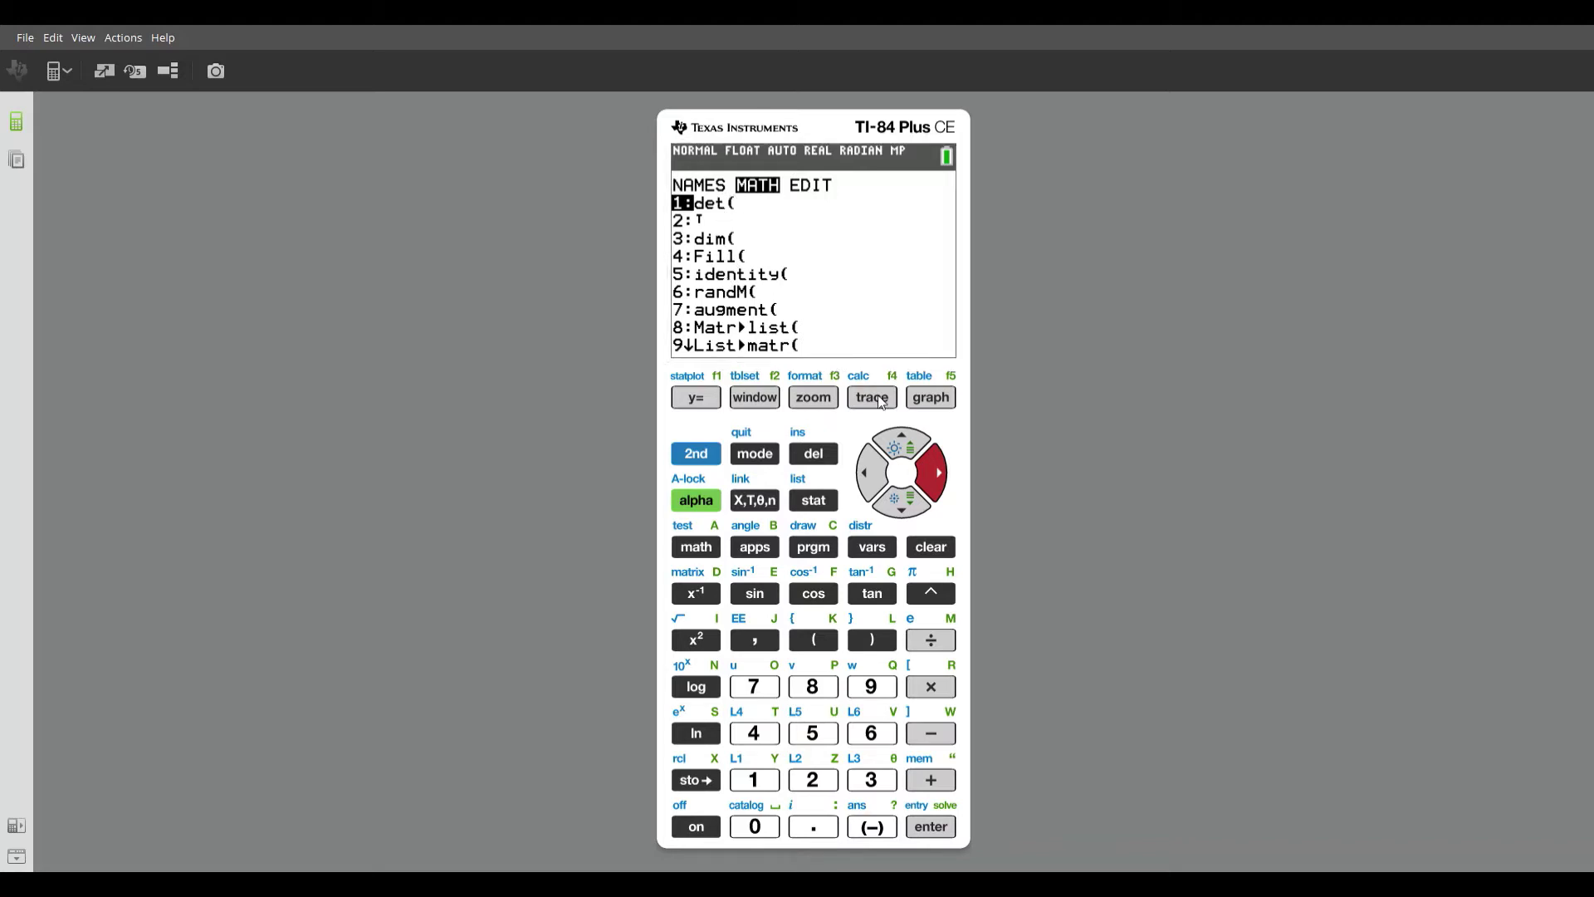
click(937, 477)
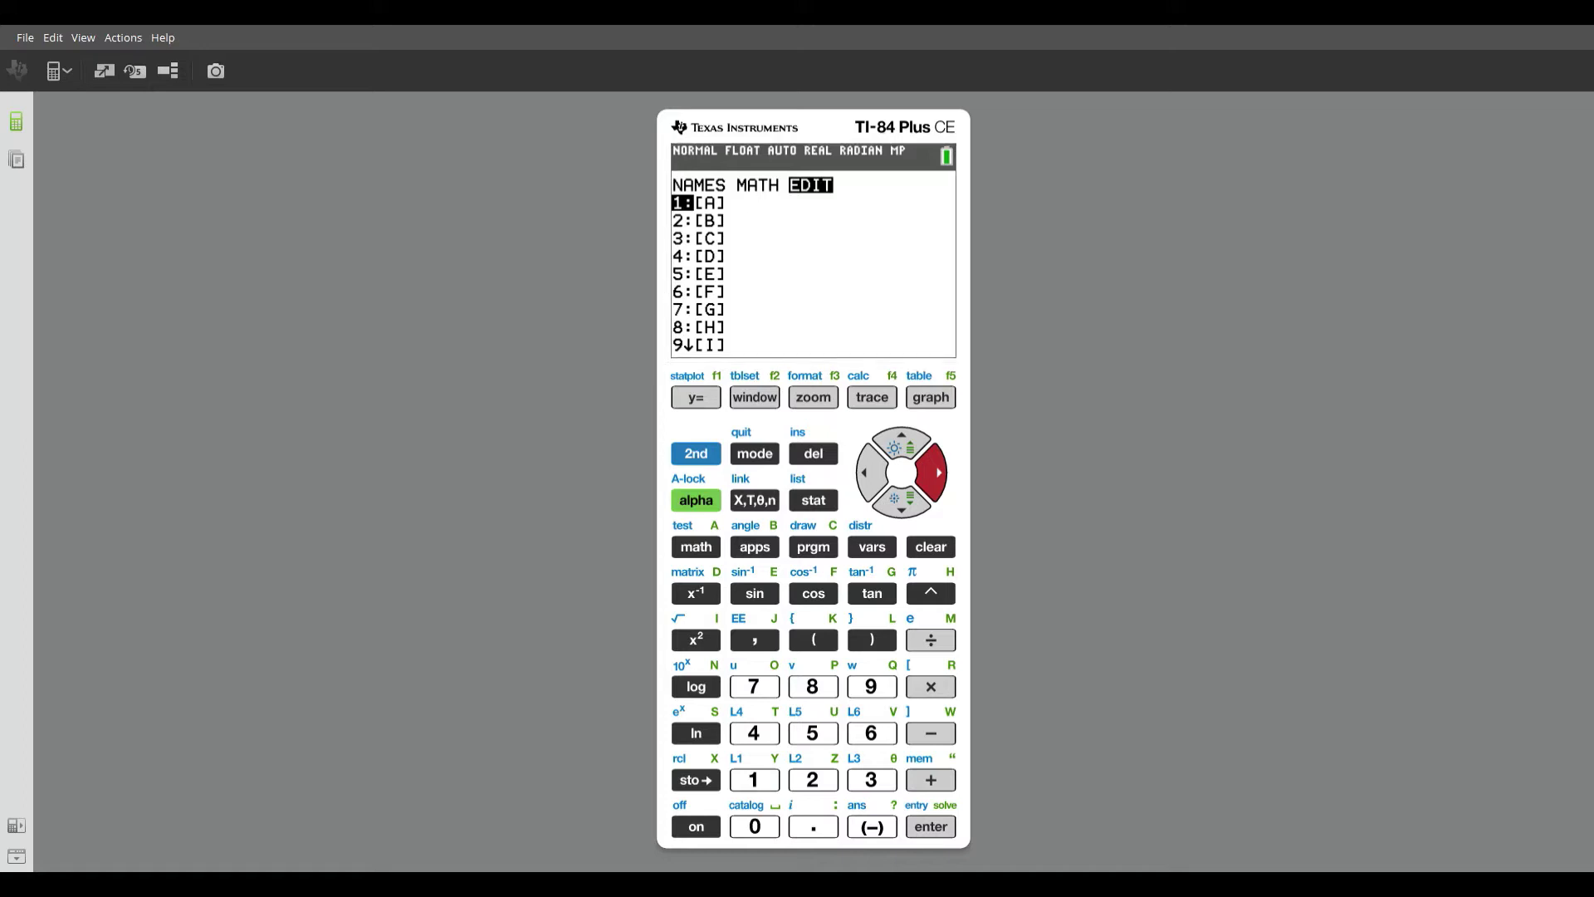
Step: Open matrix [A] in the editor and set its dimensions to 2×3
click(930, 826)
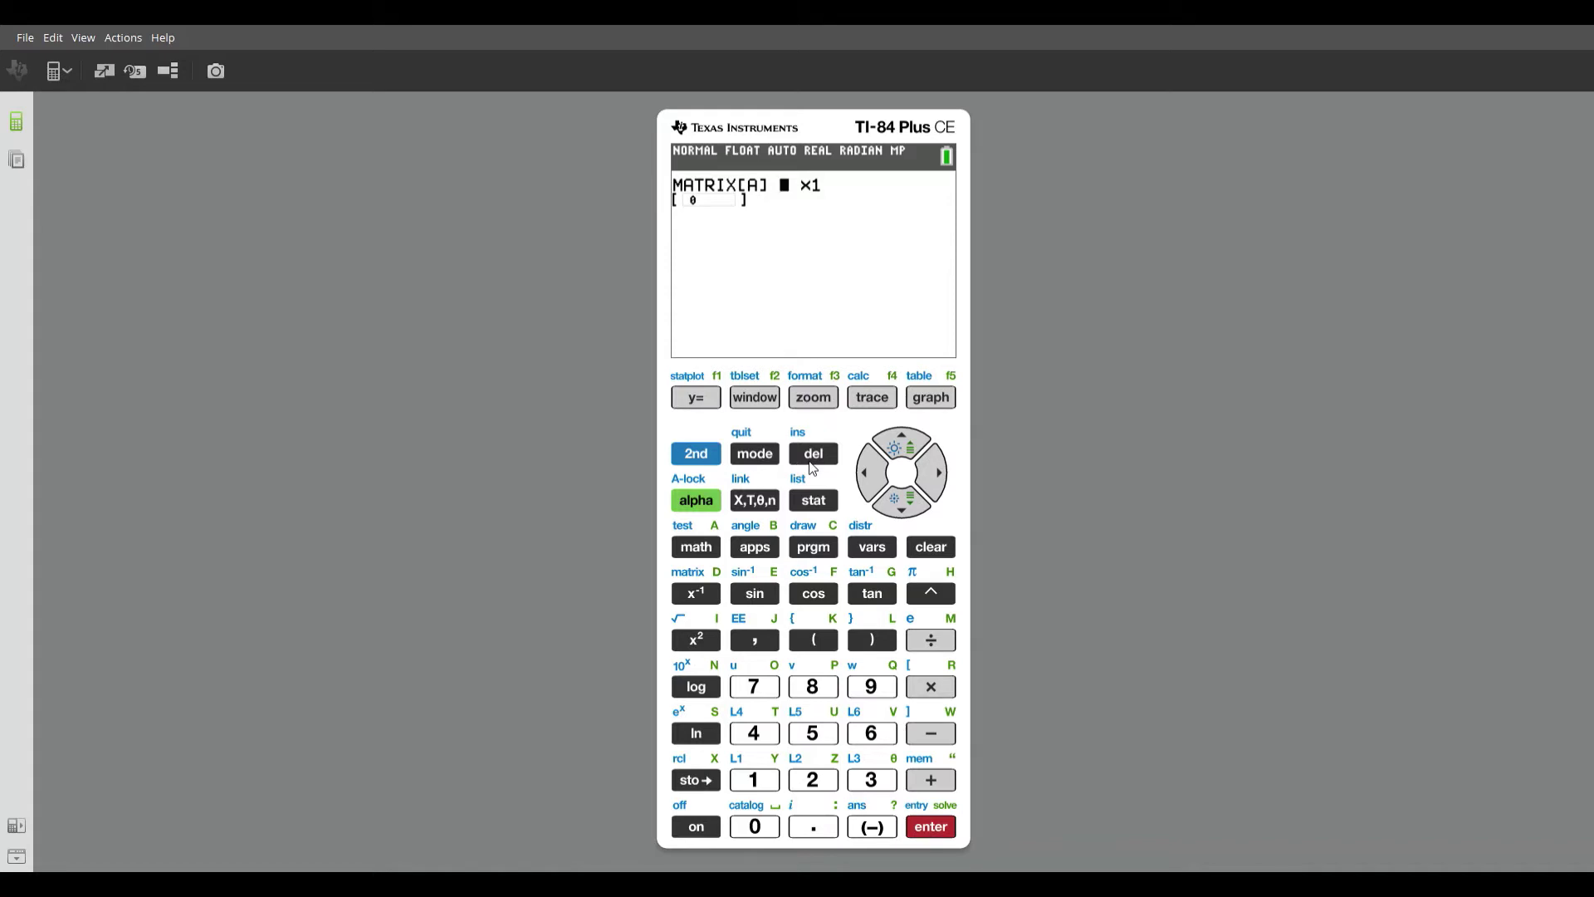
click(826, 782)
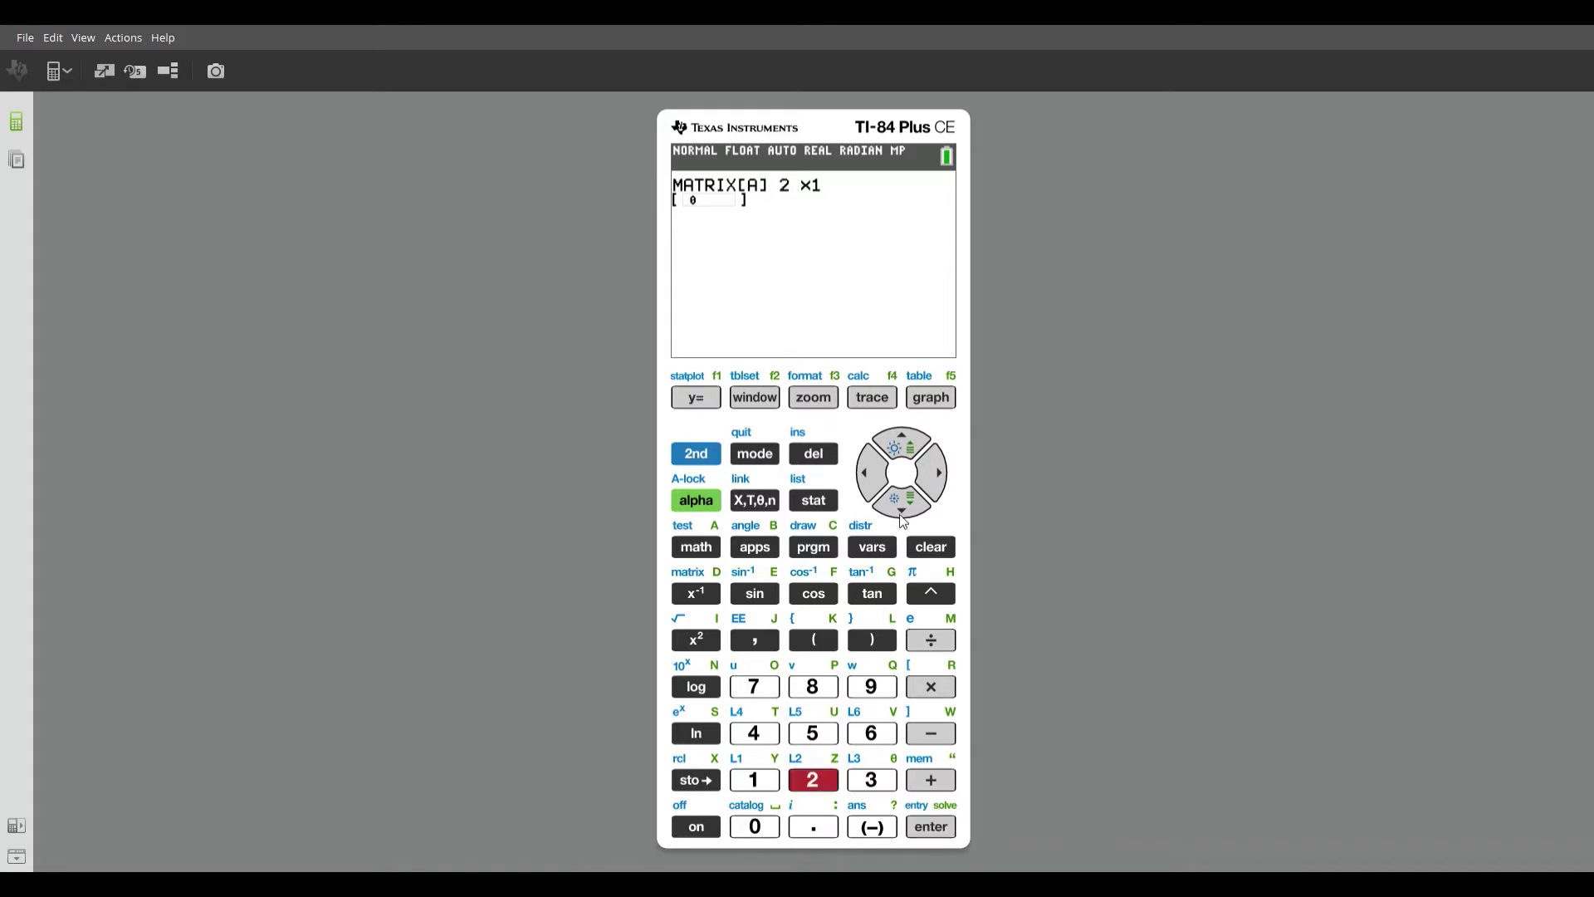
click(927, 481)
click(873, 780)
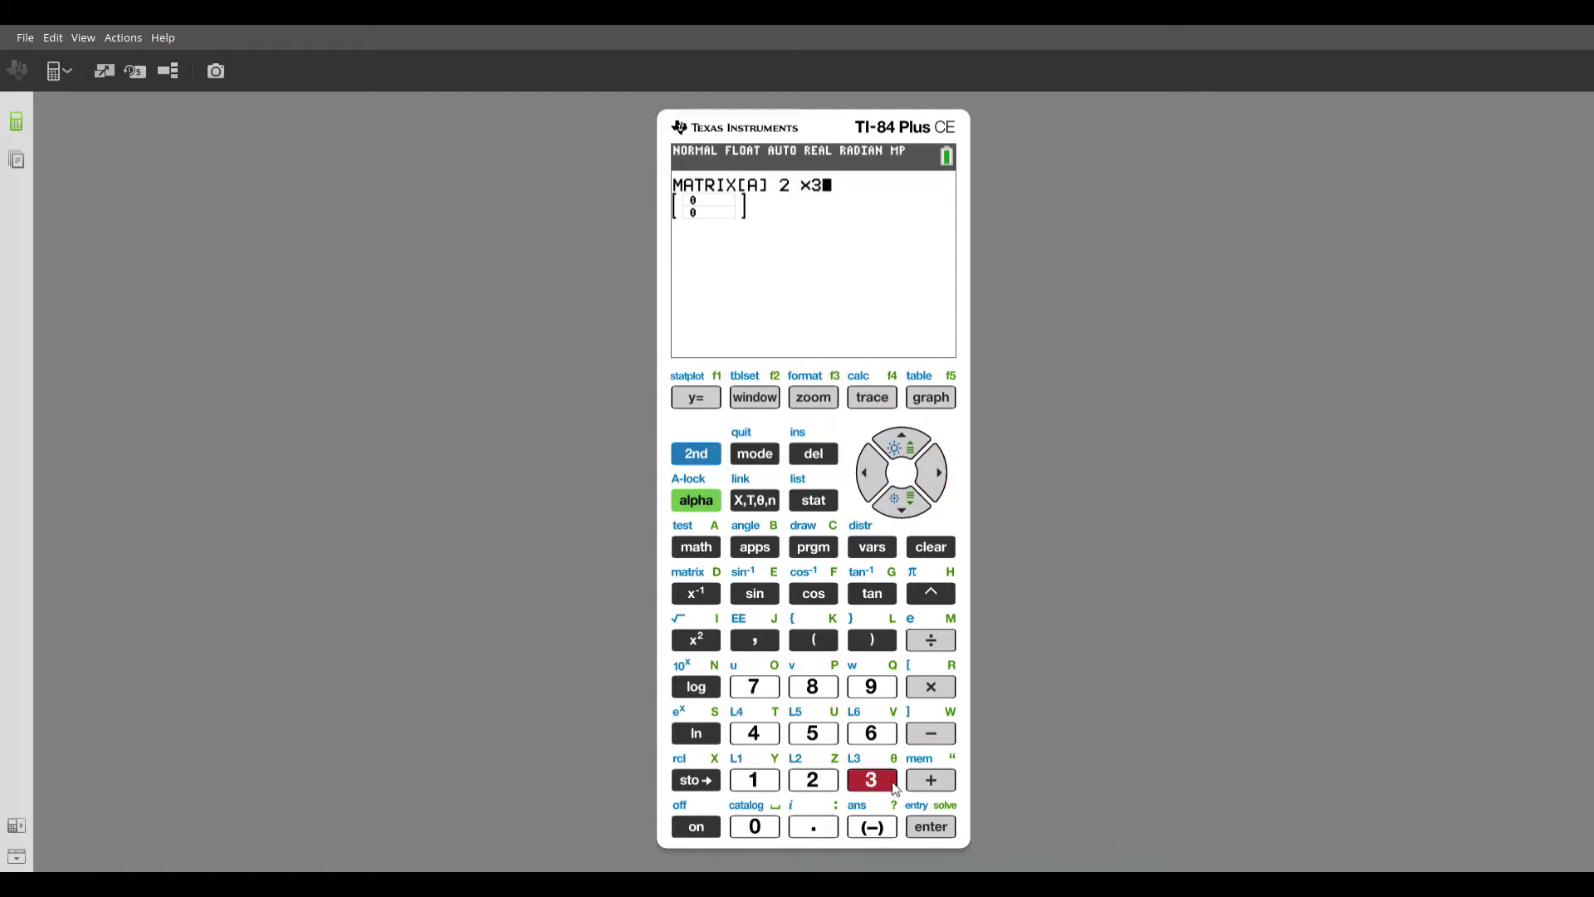
click(939, 827)
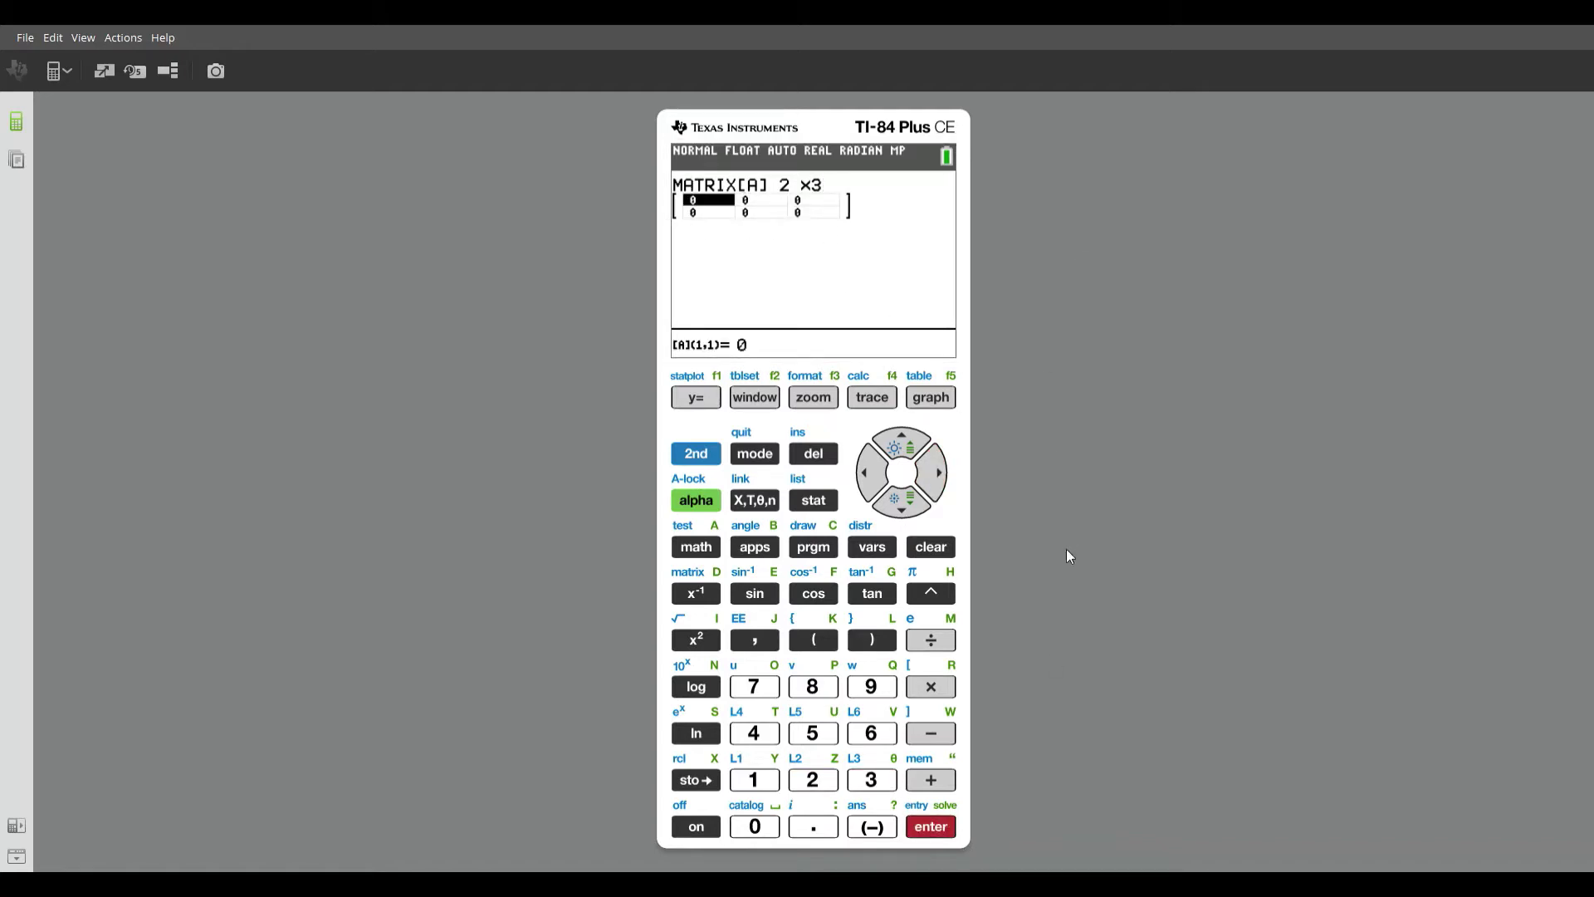
Step: Enter row one of [A] as 2, -3, 8, correcting a mistaken -8
click(818, 778)
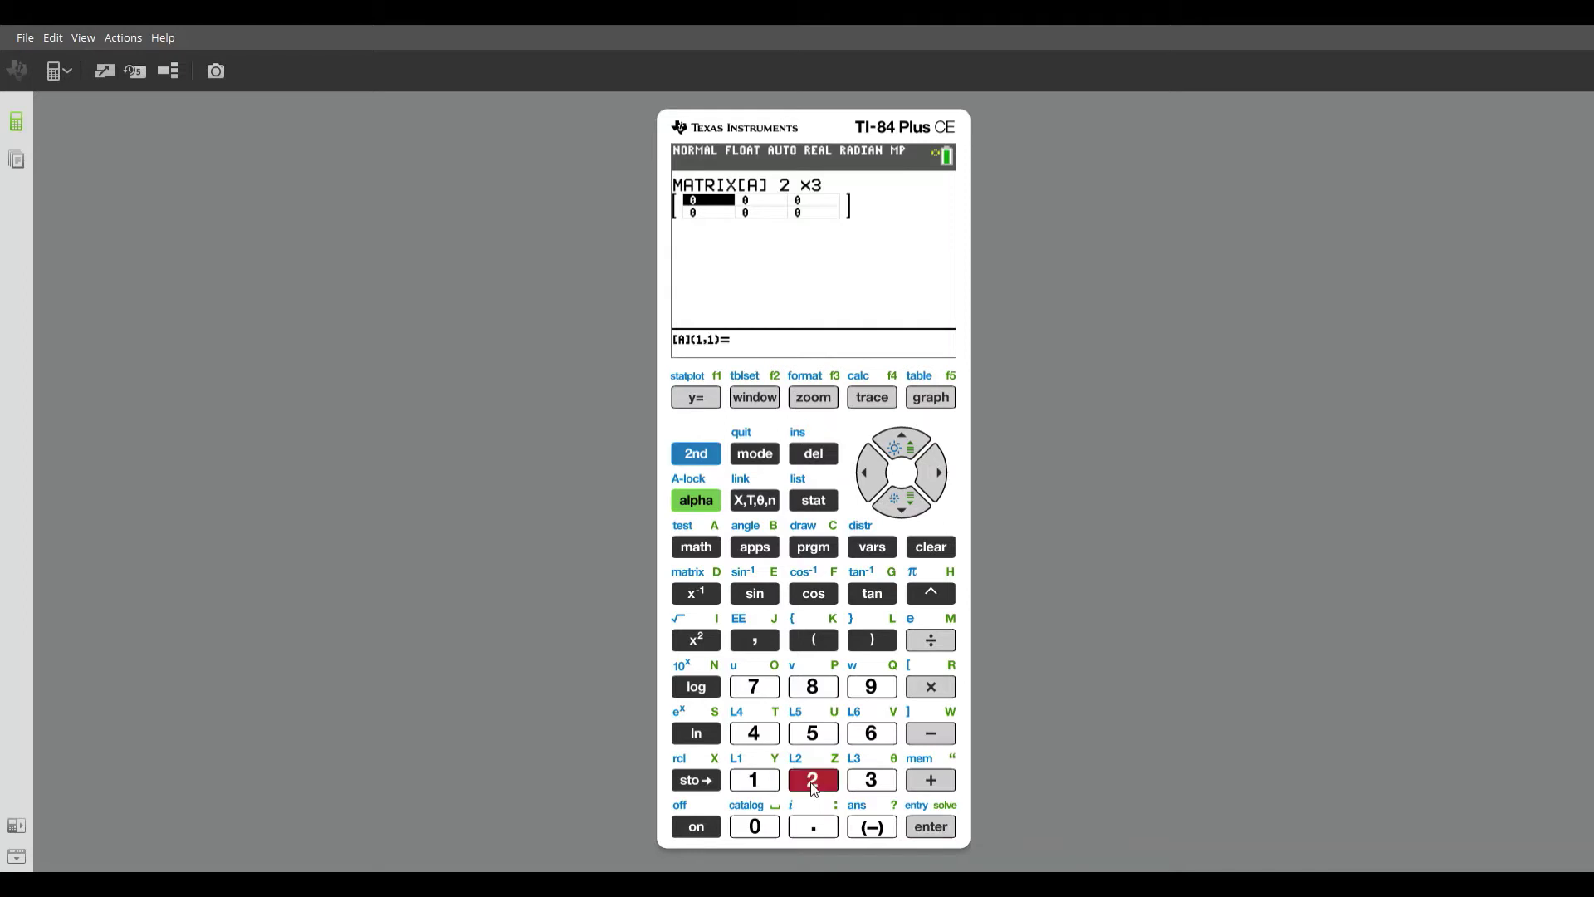
click(944, 831)
click(861, 830)
click(817, 697)
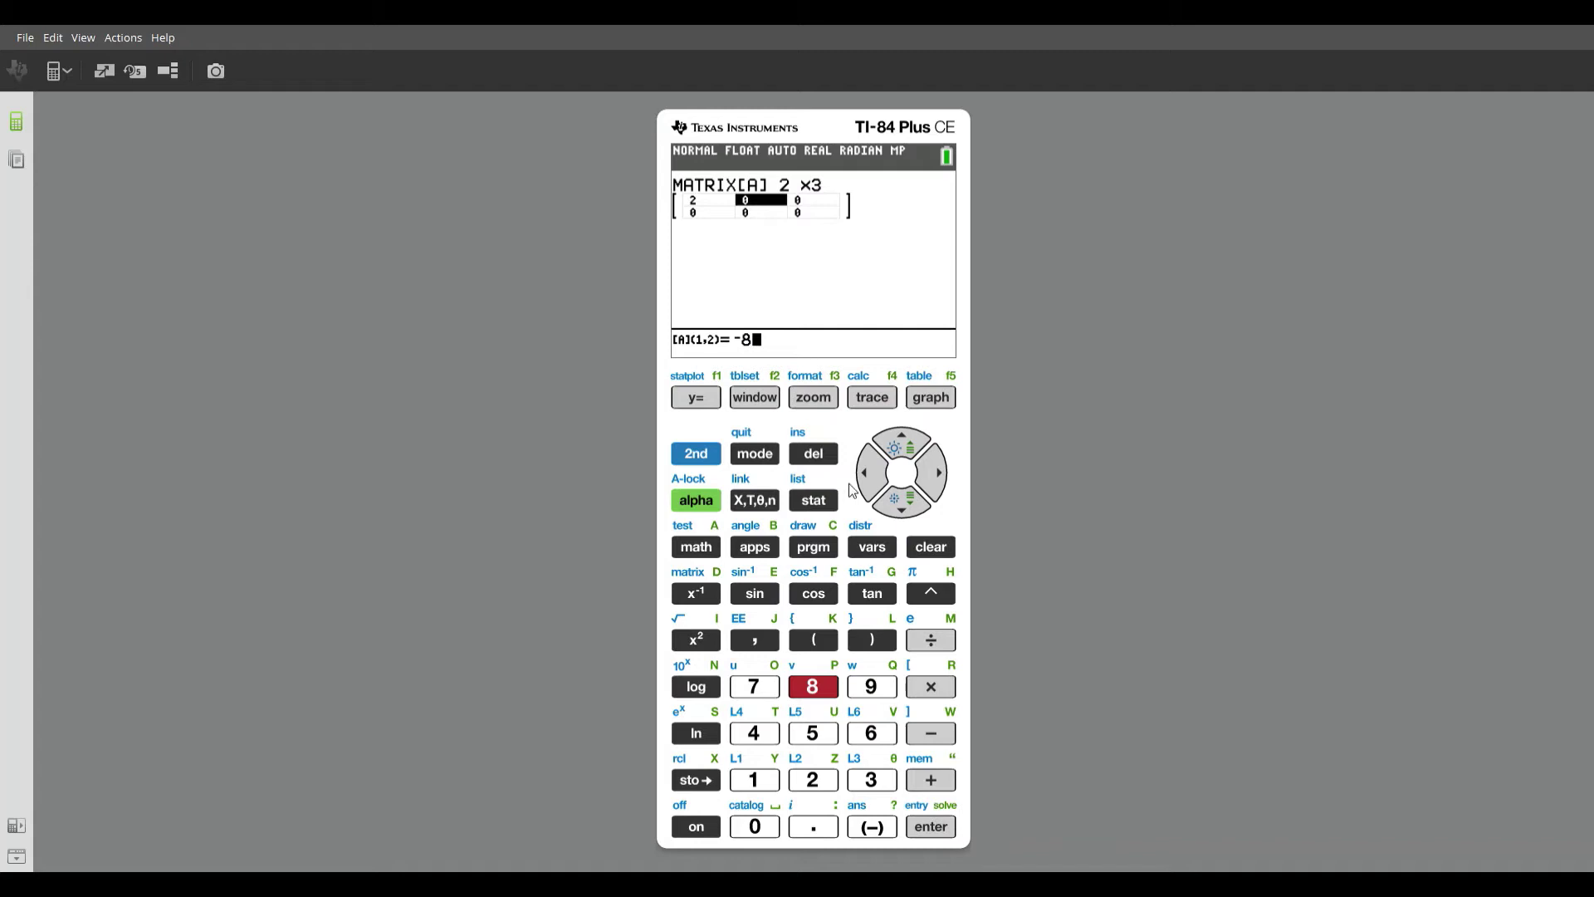
click(938, 552)
click(867, 829)
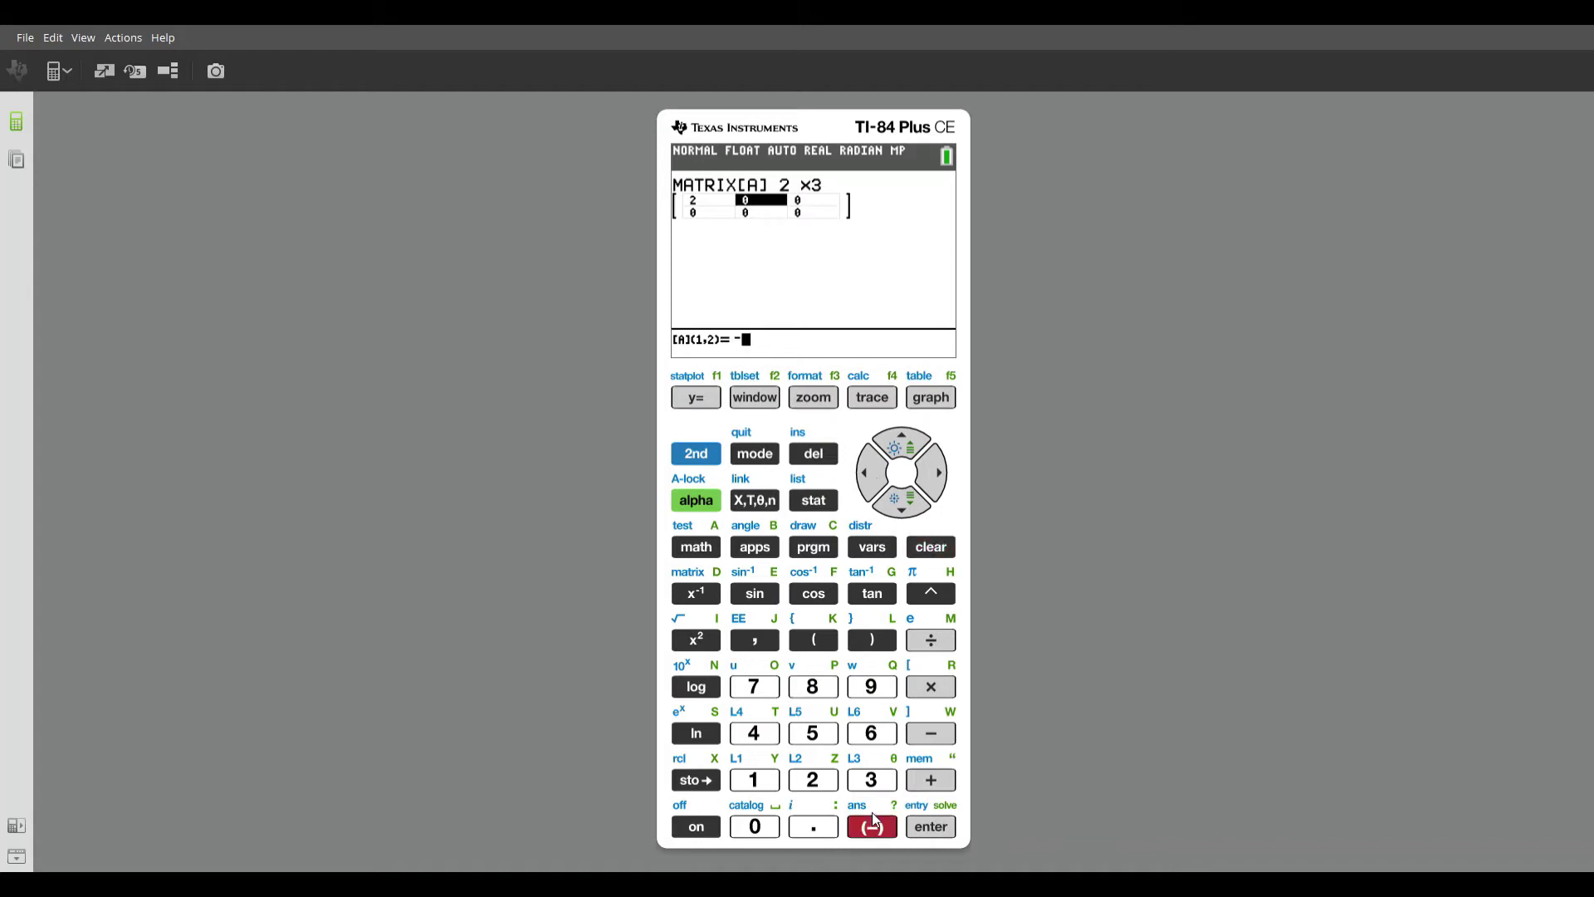
click(873, 785)
click(948, 838)
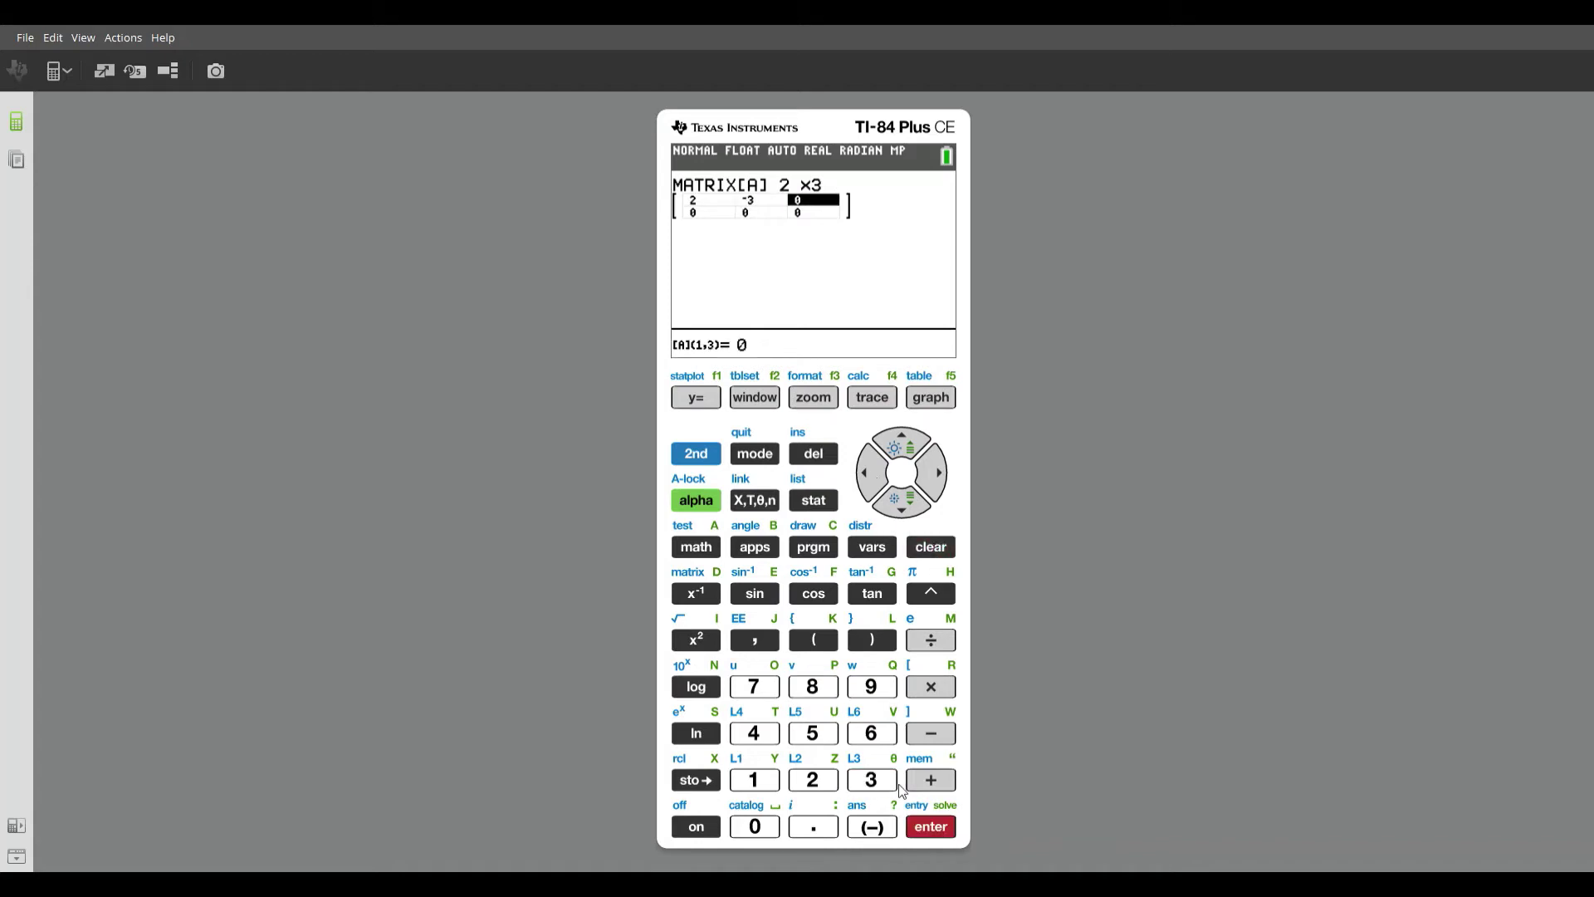
click(824, 697)
click(937, 832)
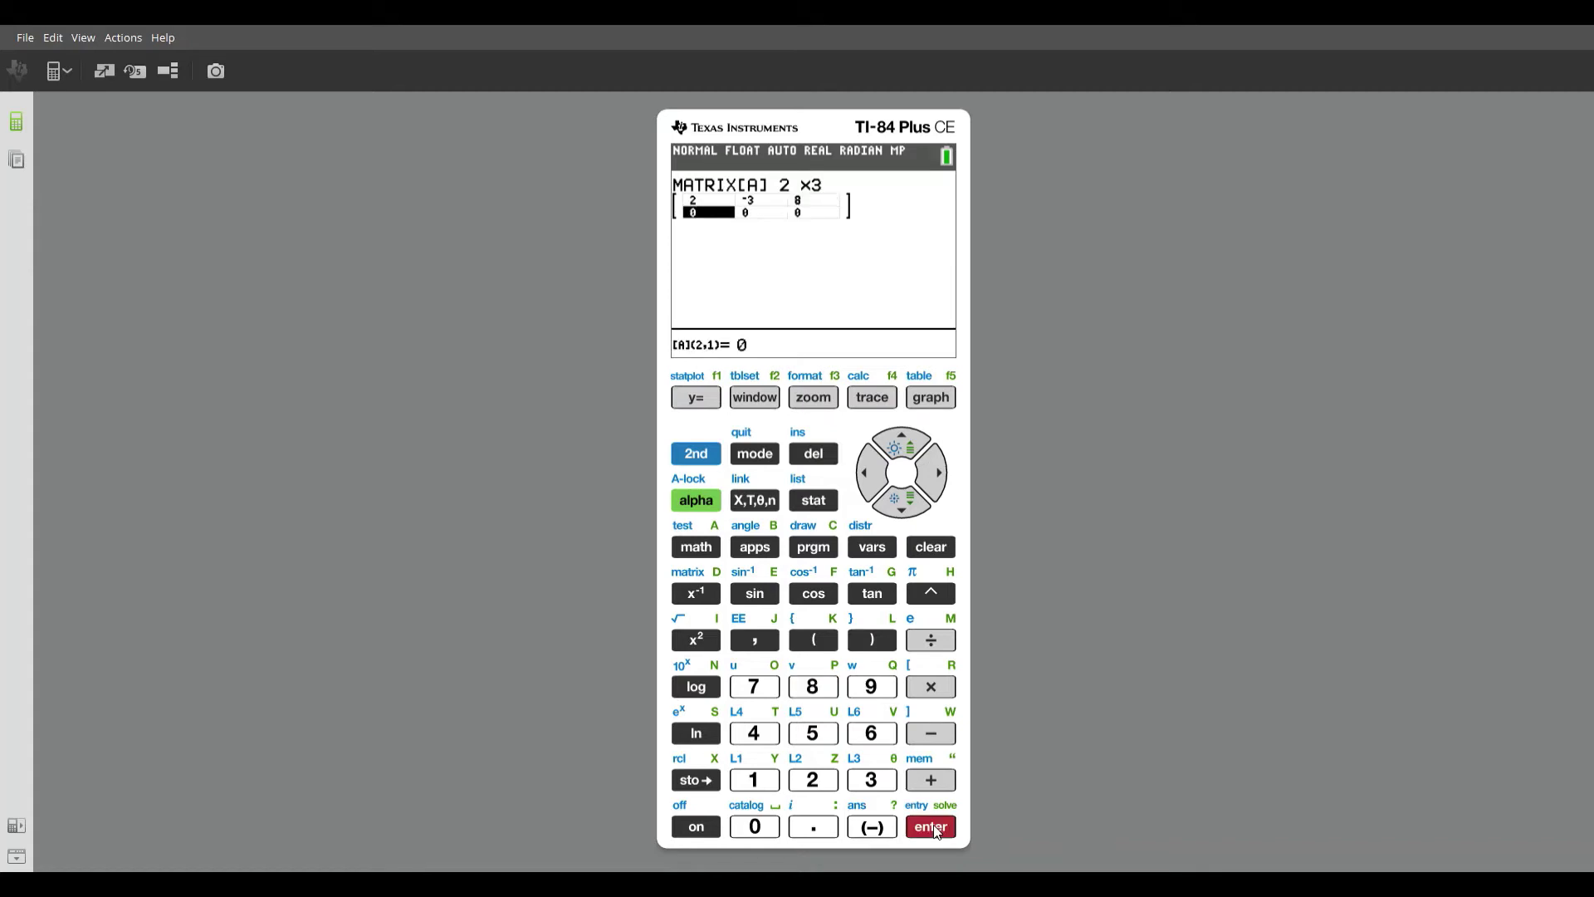
Step: Enter row two of [A] as 1, 4, -9
click(759, 782)
click(921, 831)
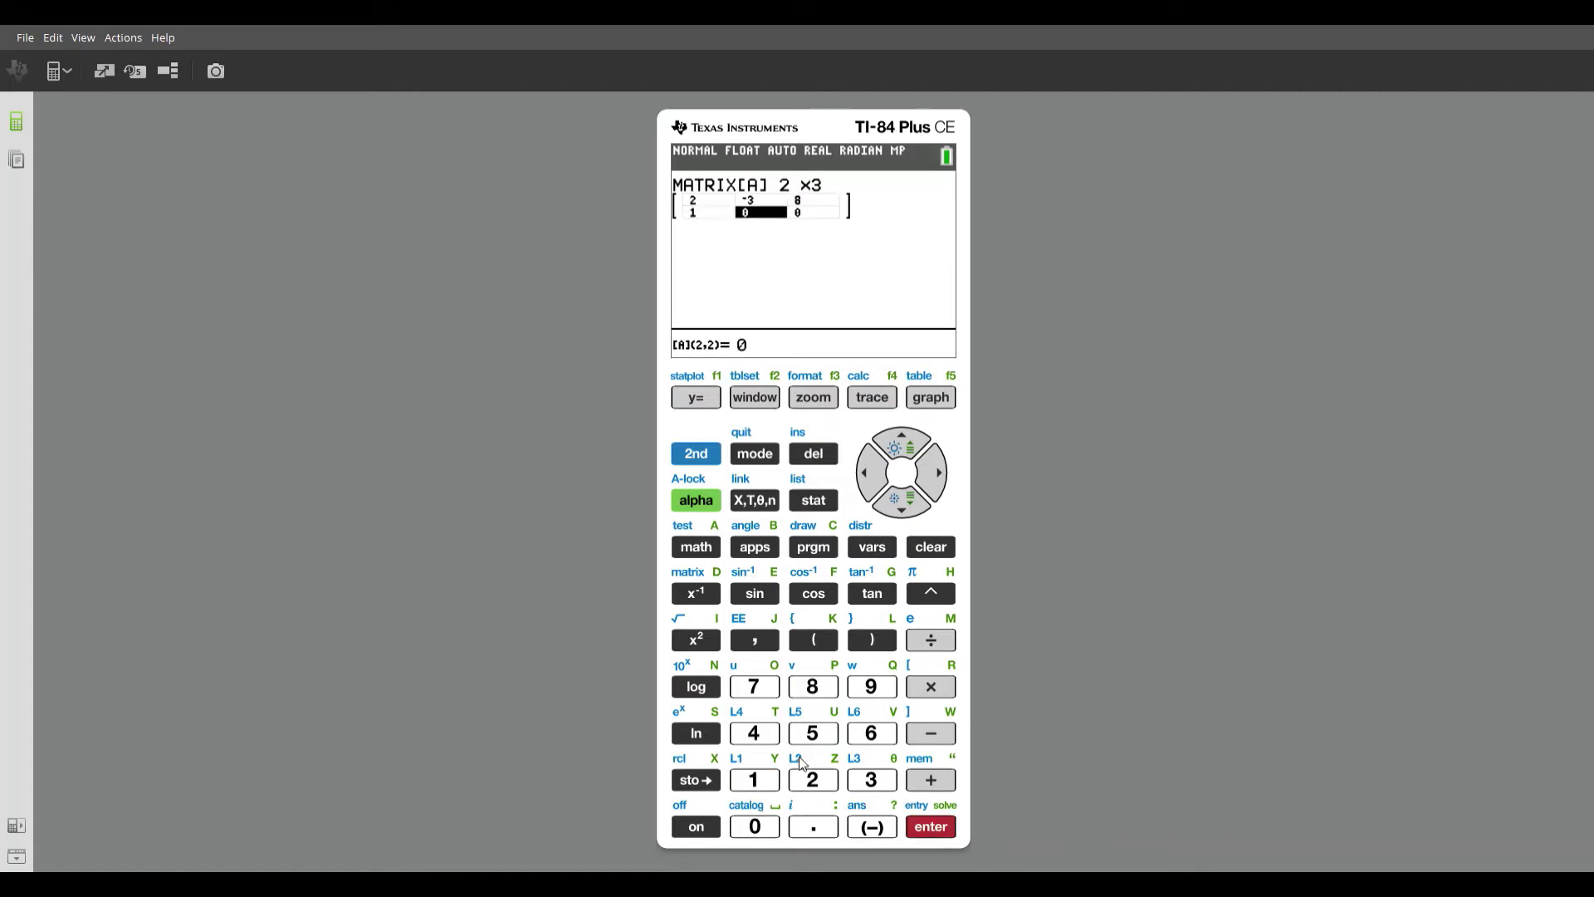
click(774, 745)
click(919, 835)
click(887, 836)
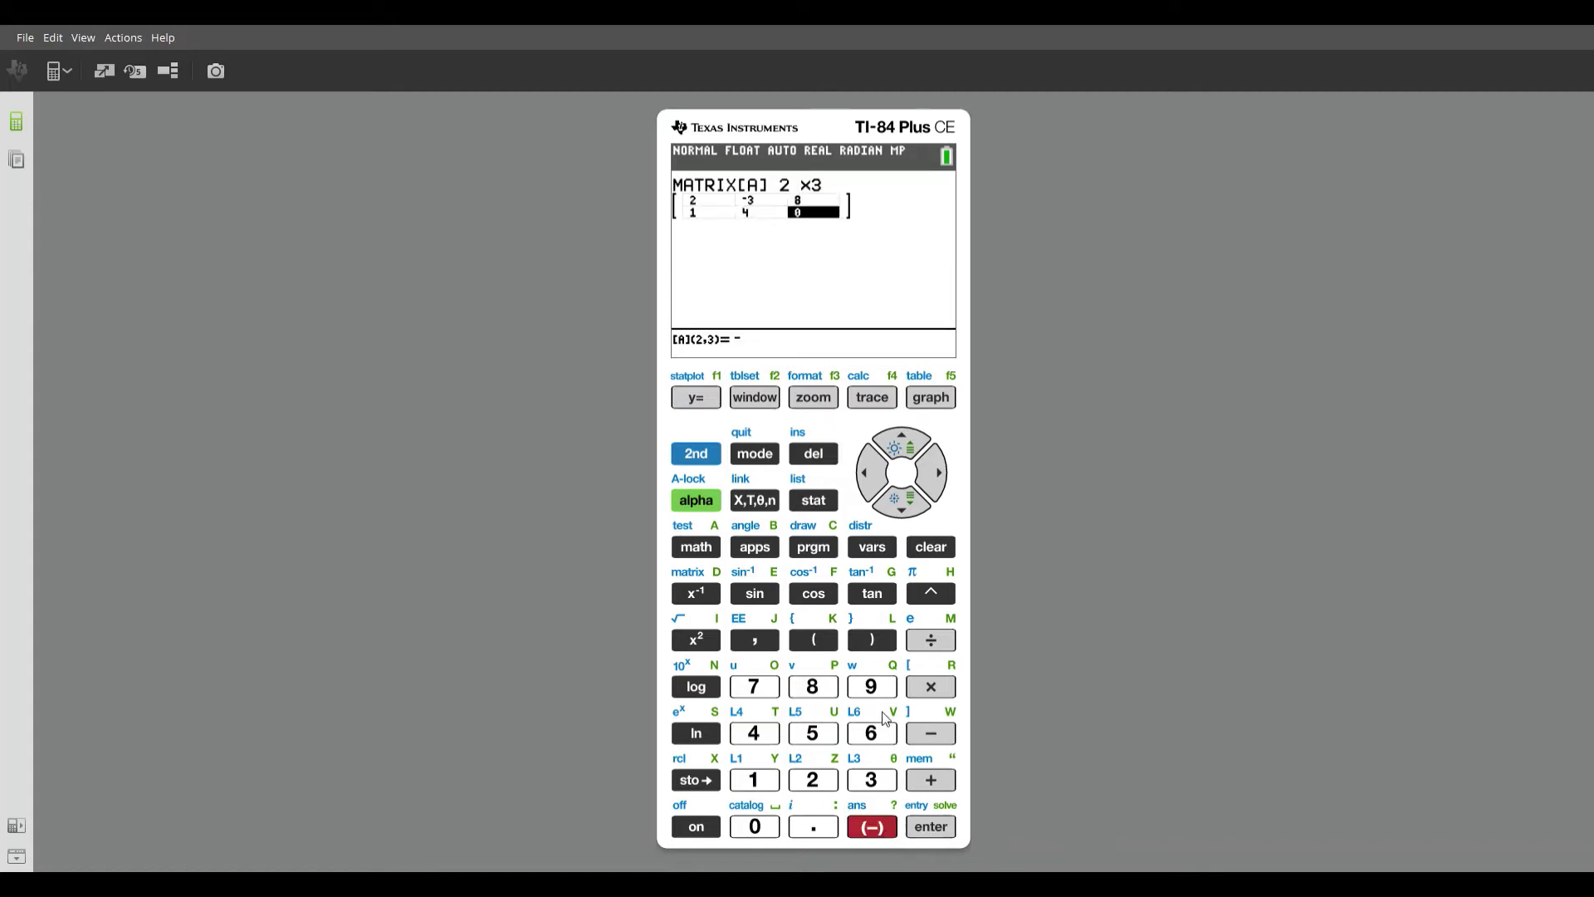
click(886, 716)
click(949, 826)
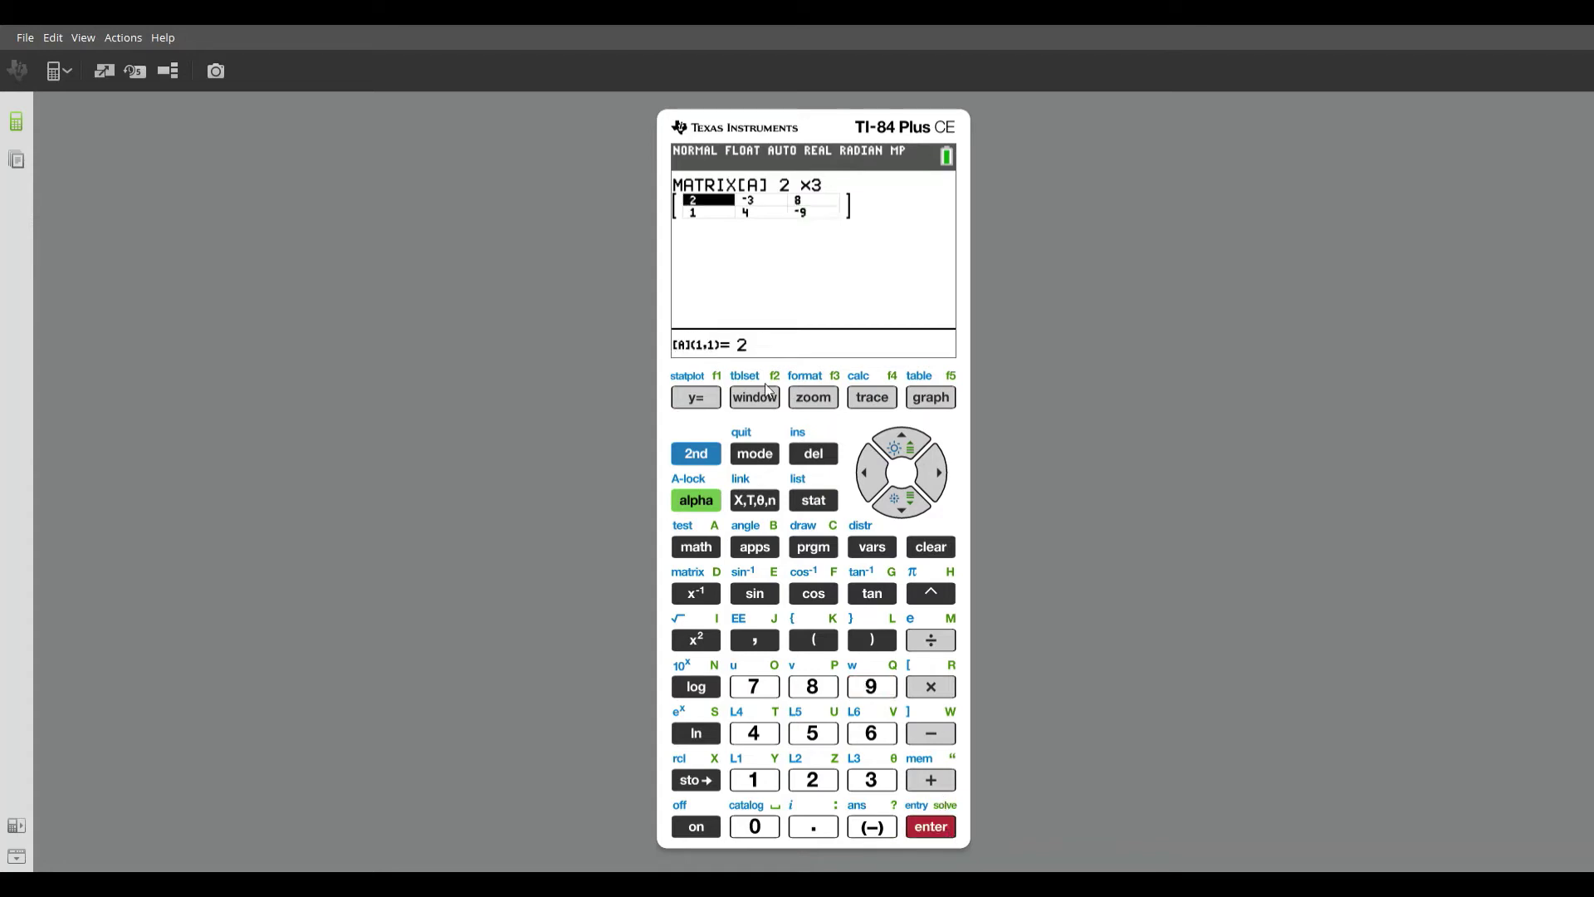
Step: Quit the [A] editor, return to the MATRIX EDIT tab and select 2:[B]
click(711, 459)
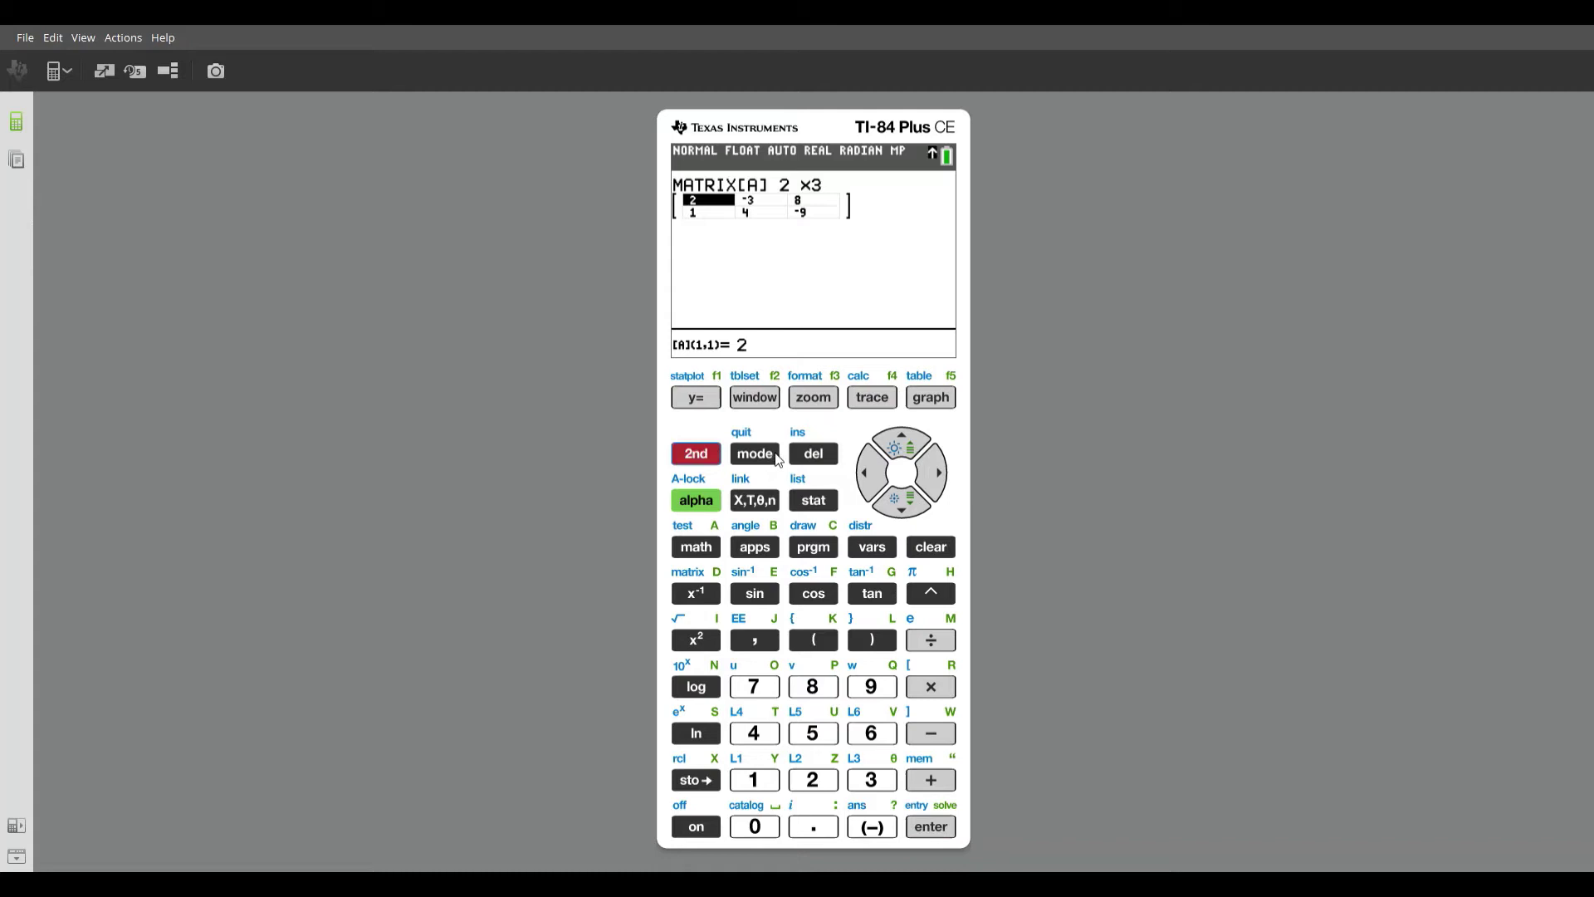
click(772, 458)
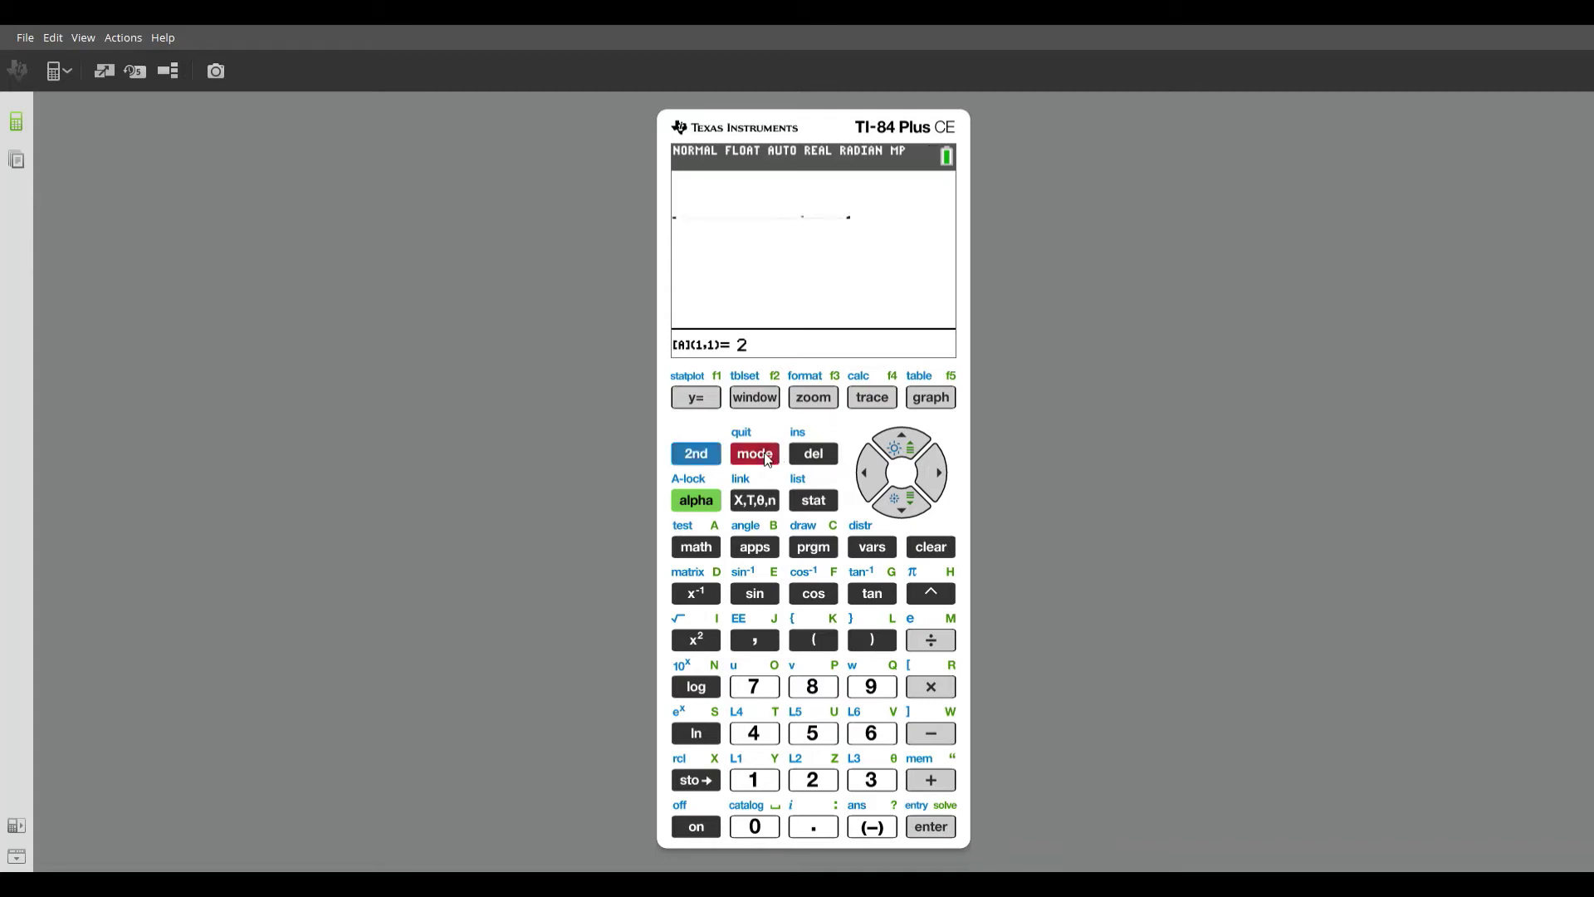
click(696, 454)
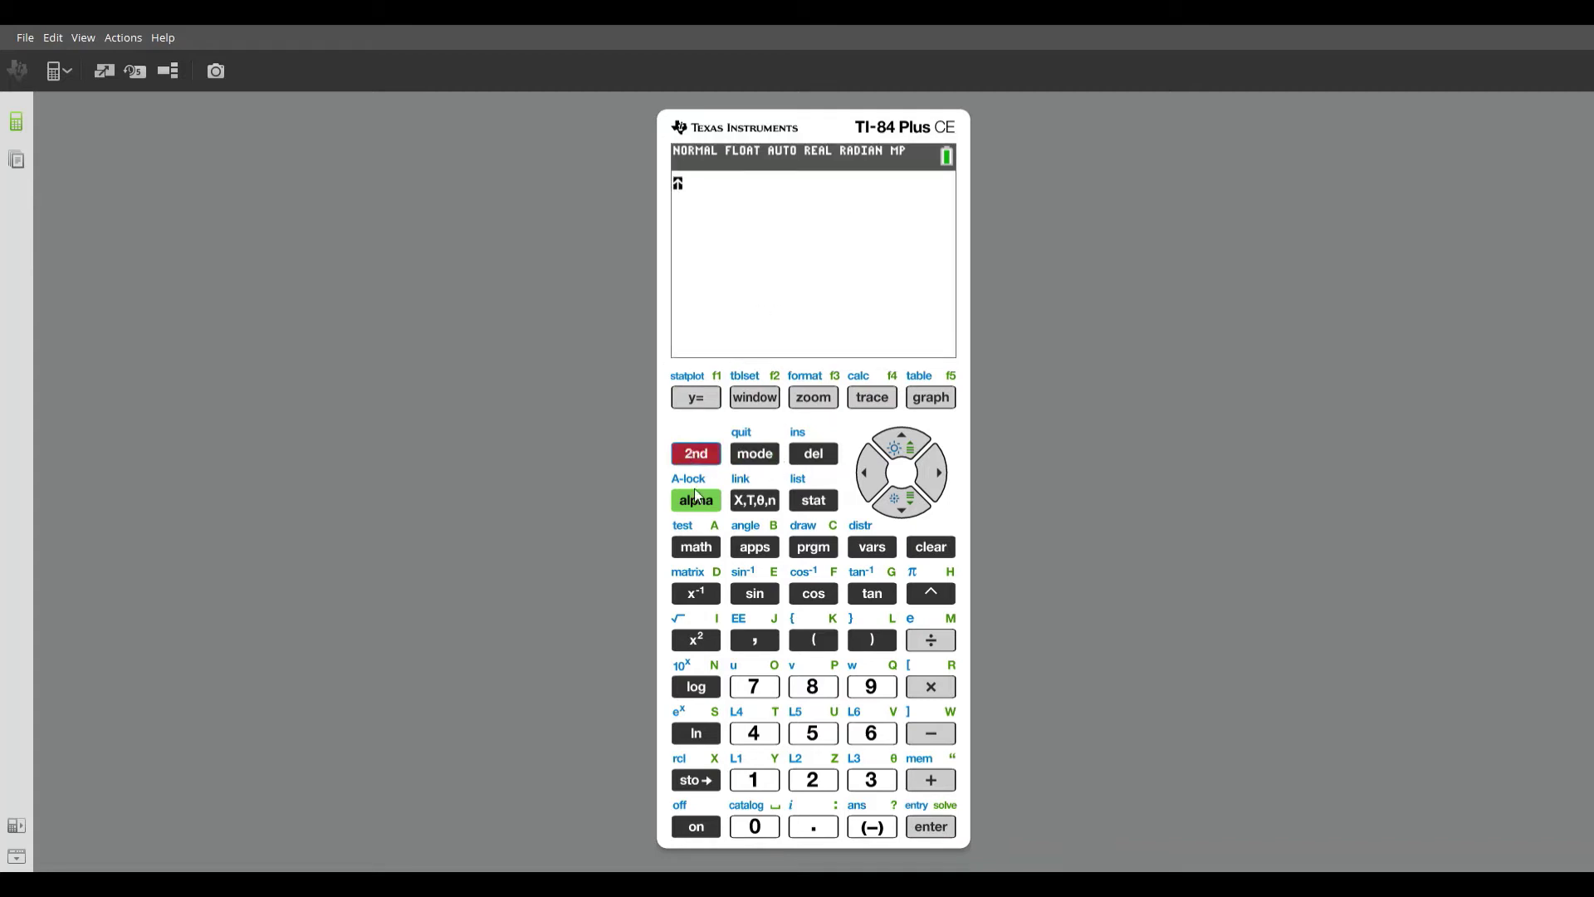
click(695, 593)
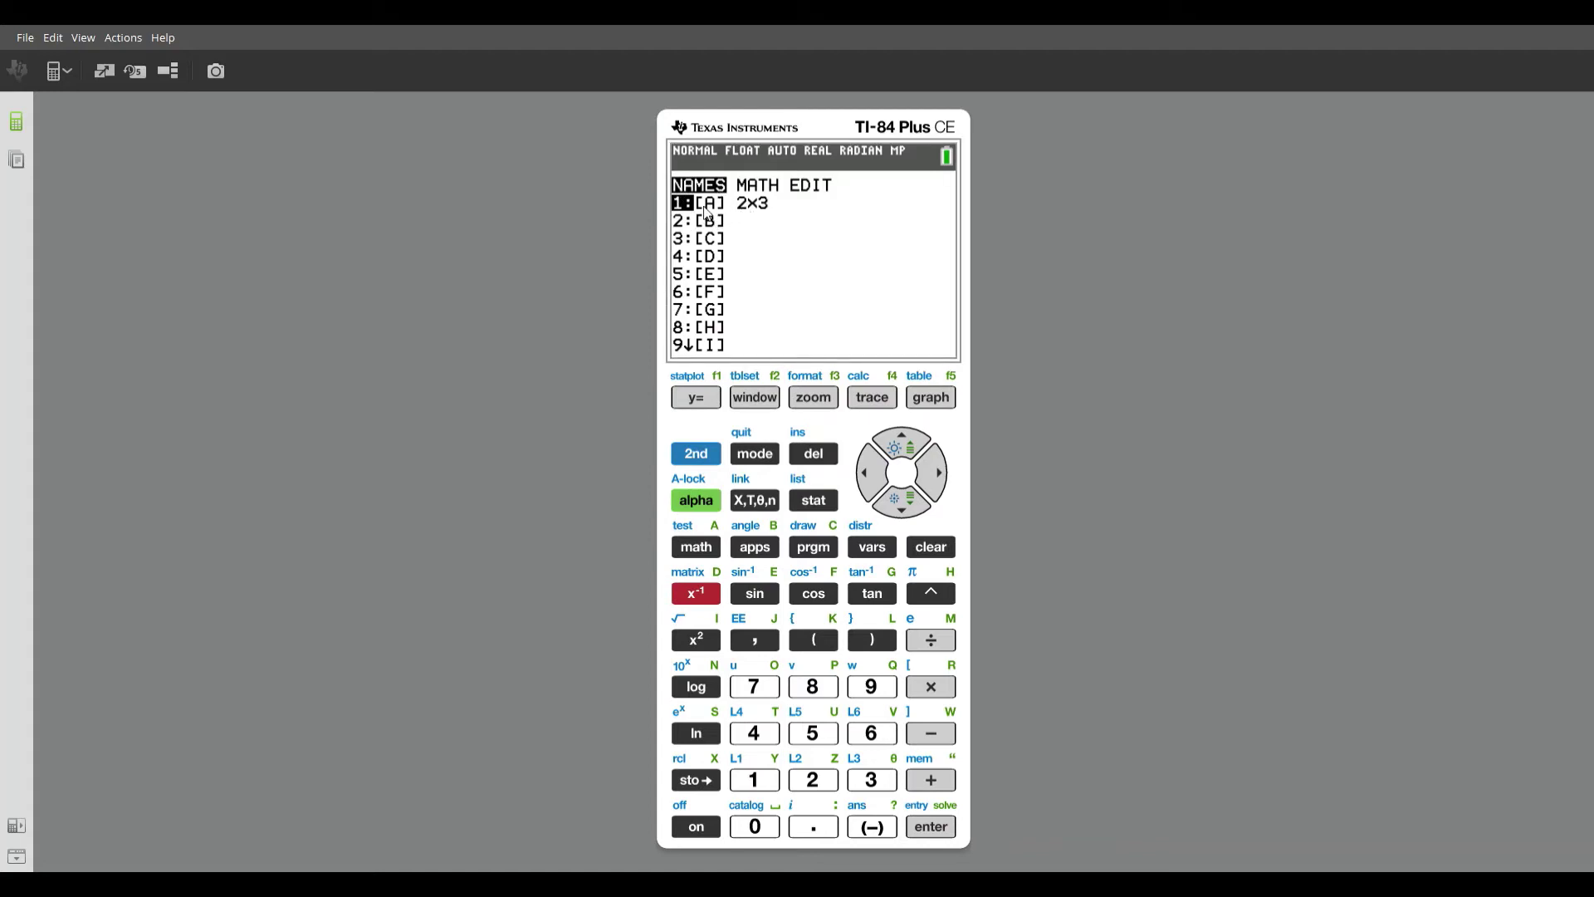
click(934, 475)
click(934, 475)
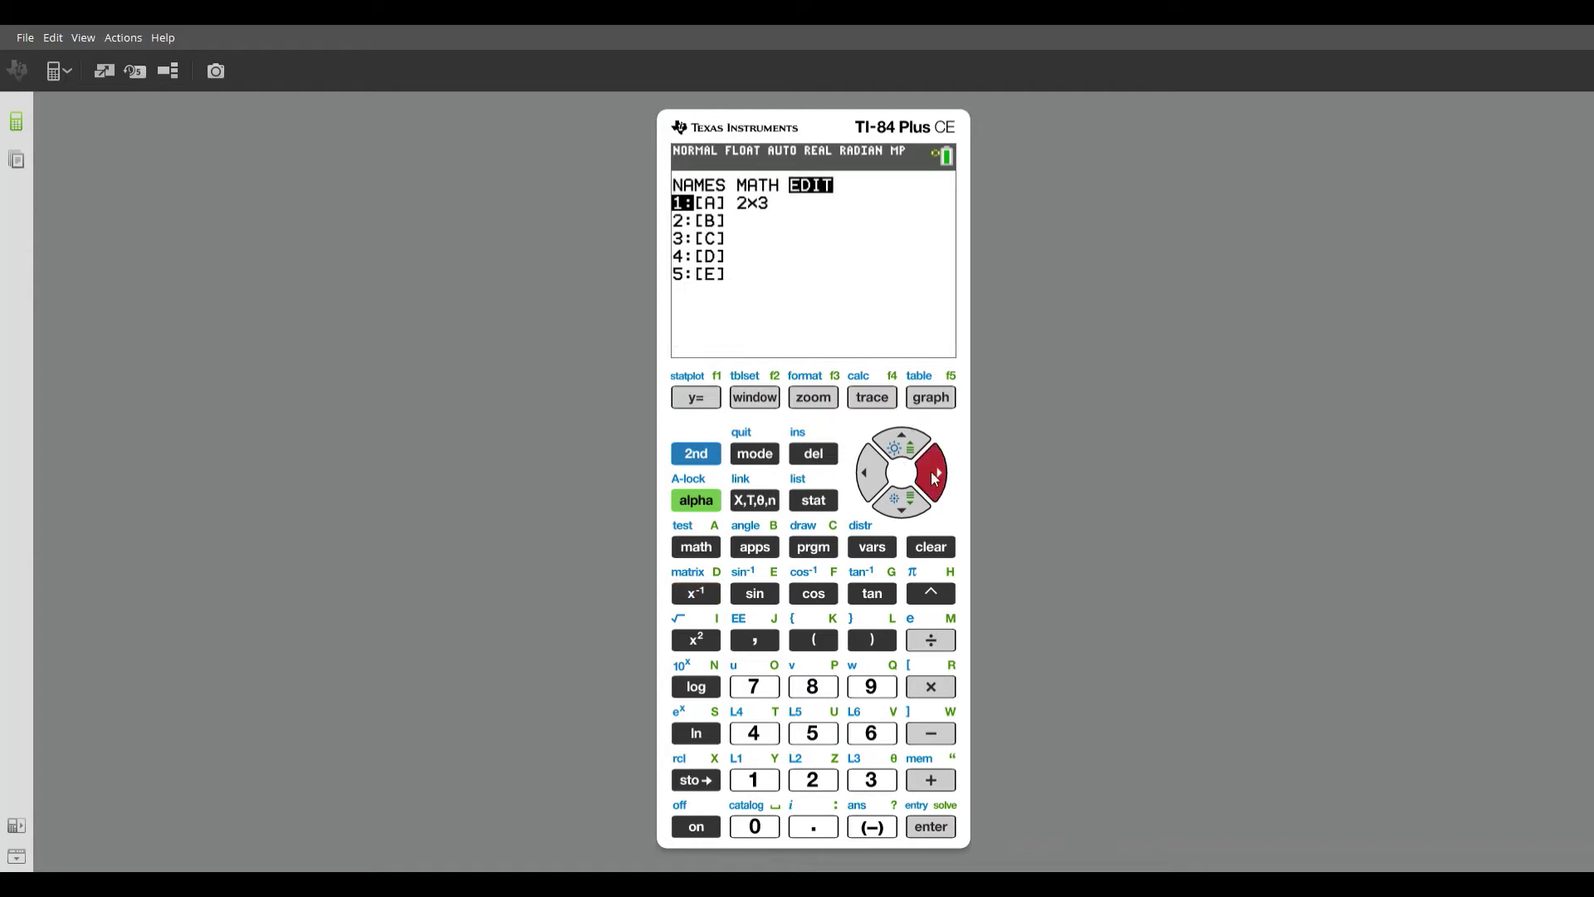
click(910, 510)
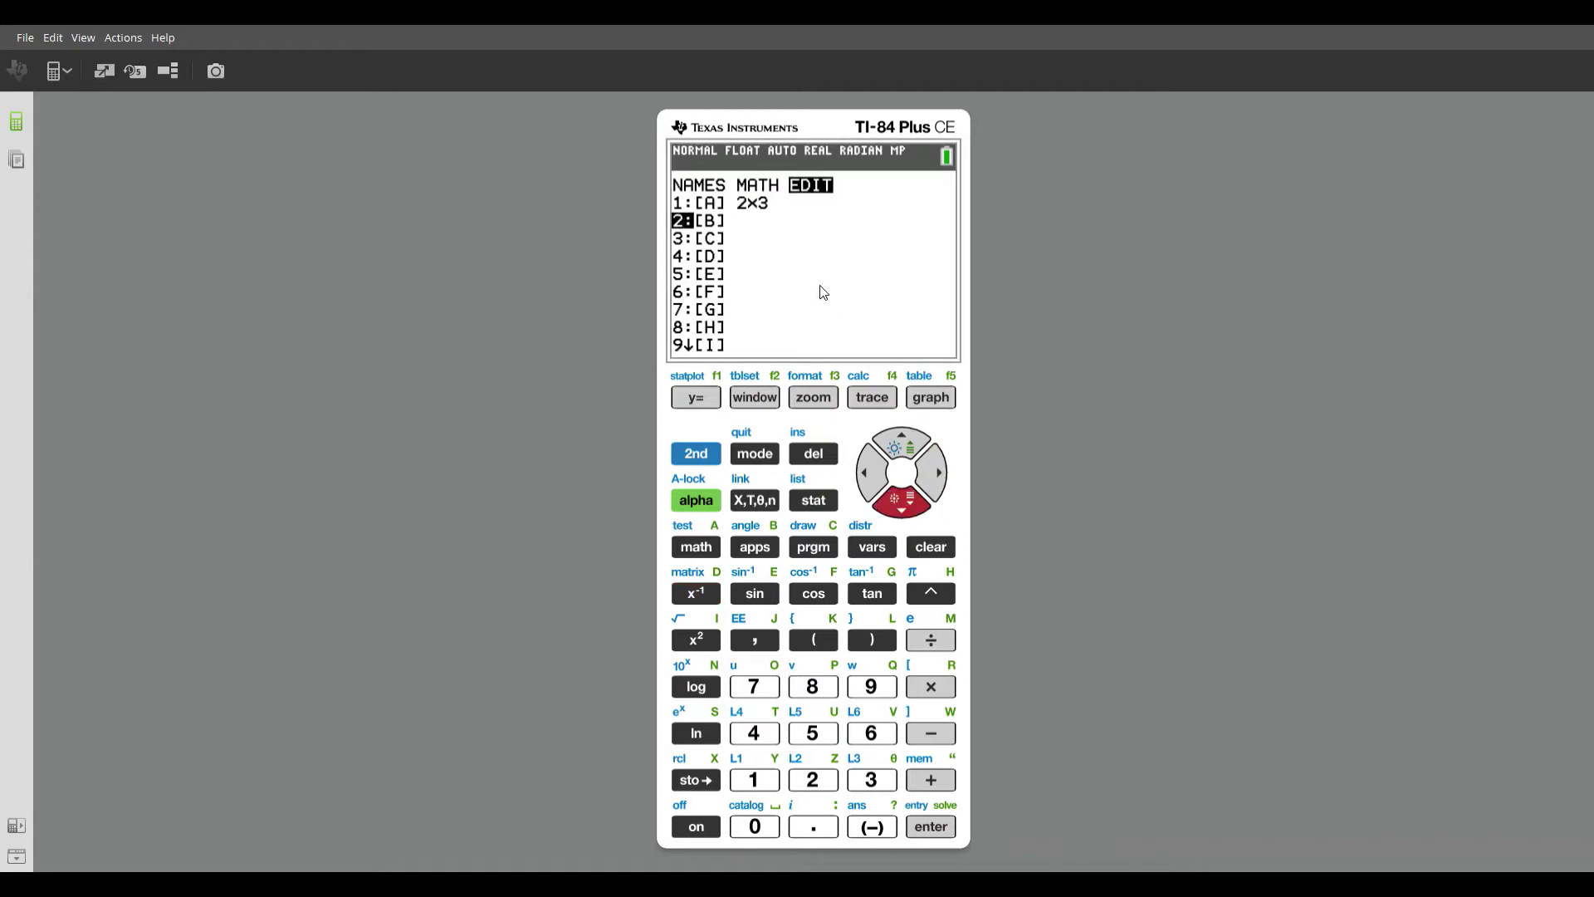
Step: Open matrix [B] and set its dimensions to 2×2
click(935, 831)
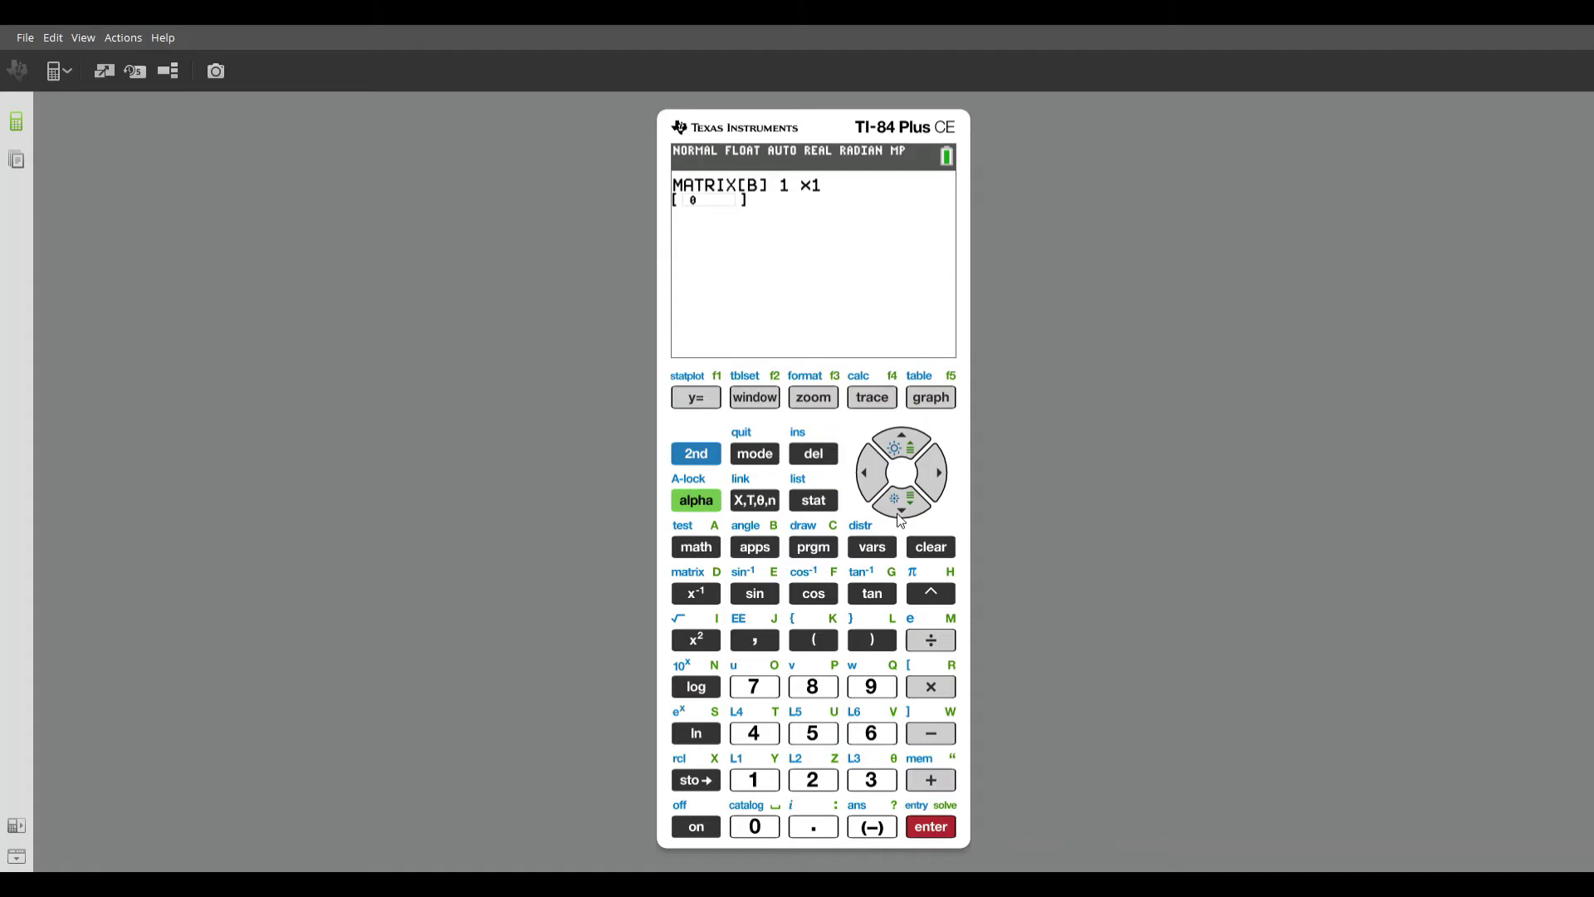
click(822, 789)
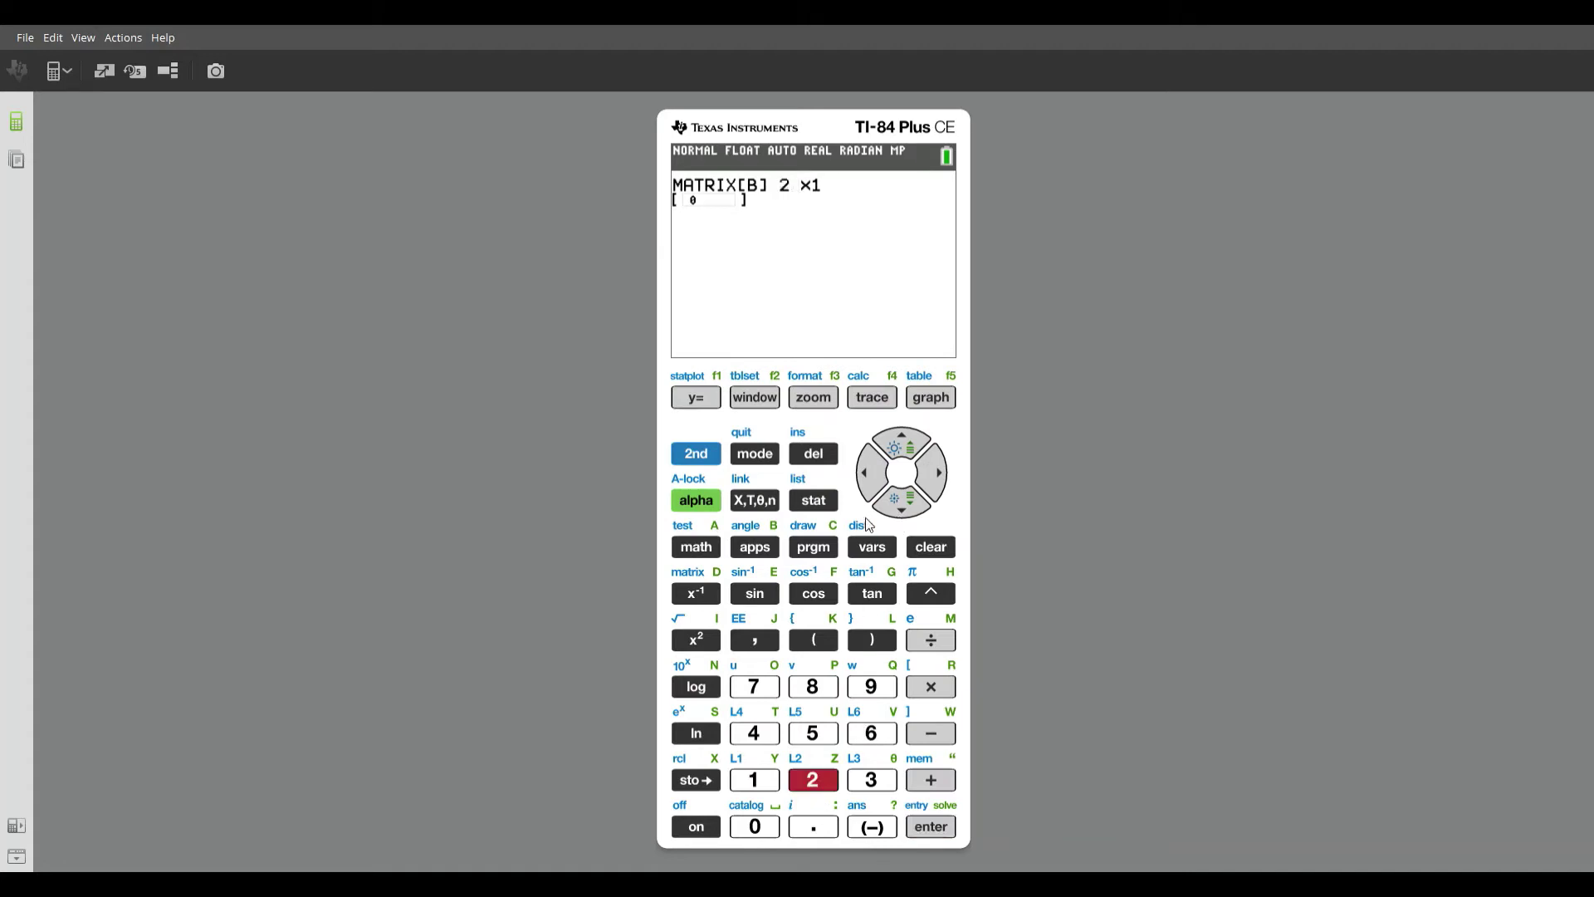
click(939, 490)
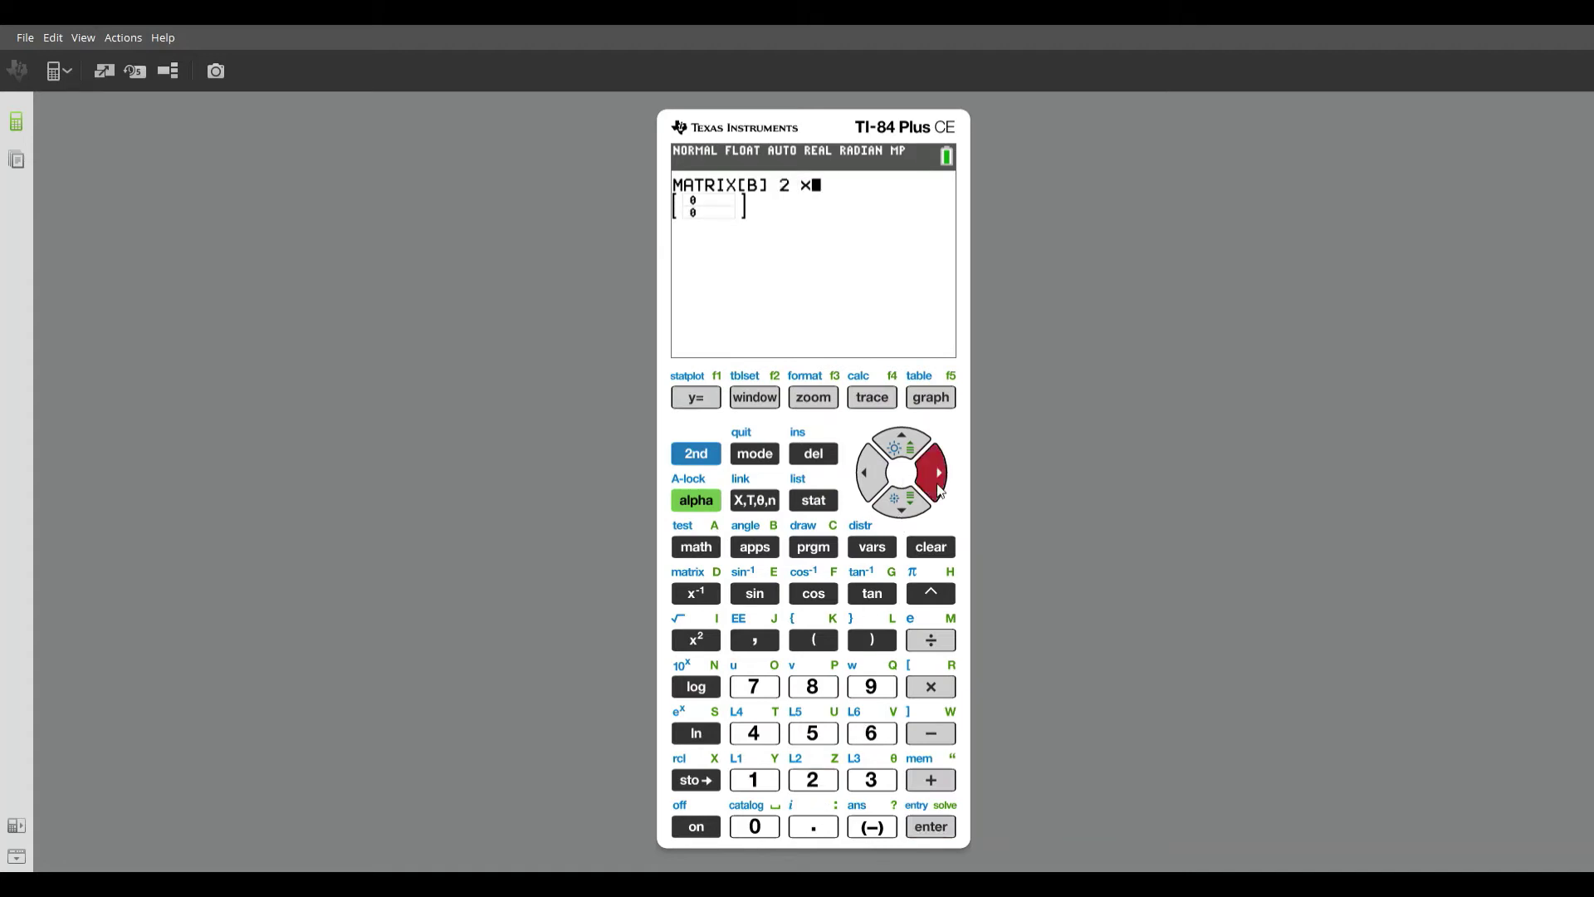
click(814, 782)
click(934, 828)
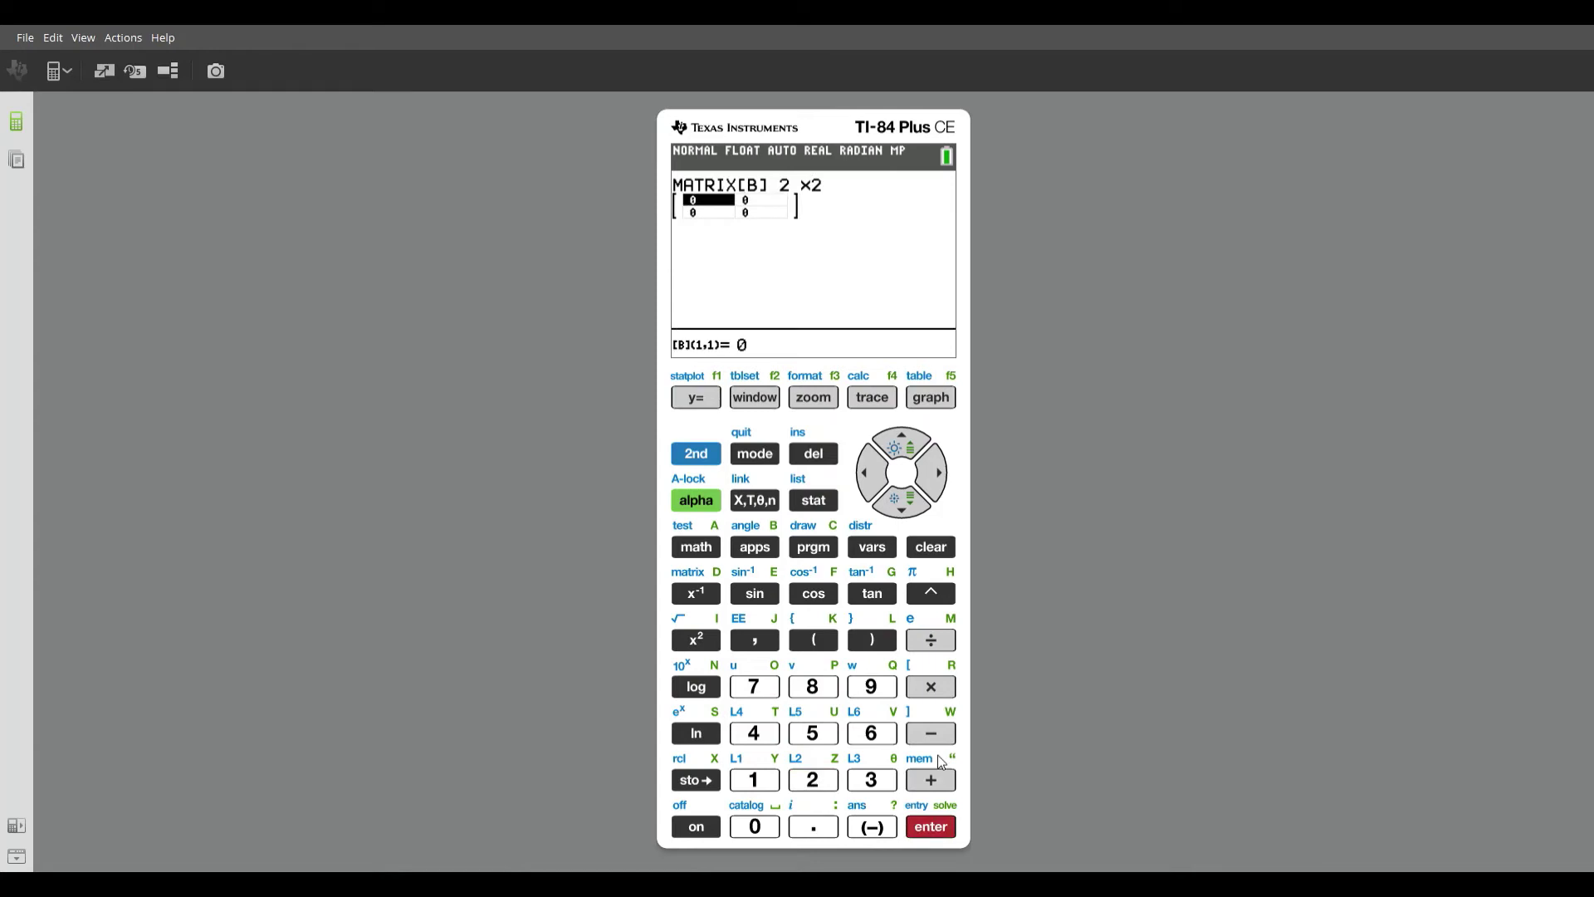
Step: Enter [B] values 3, 5 in row one and 2, 7 in row two
click(863, 781)
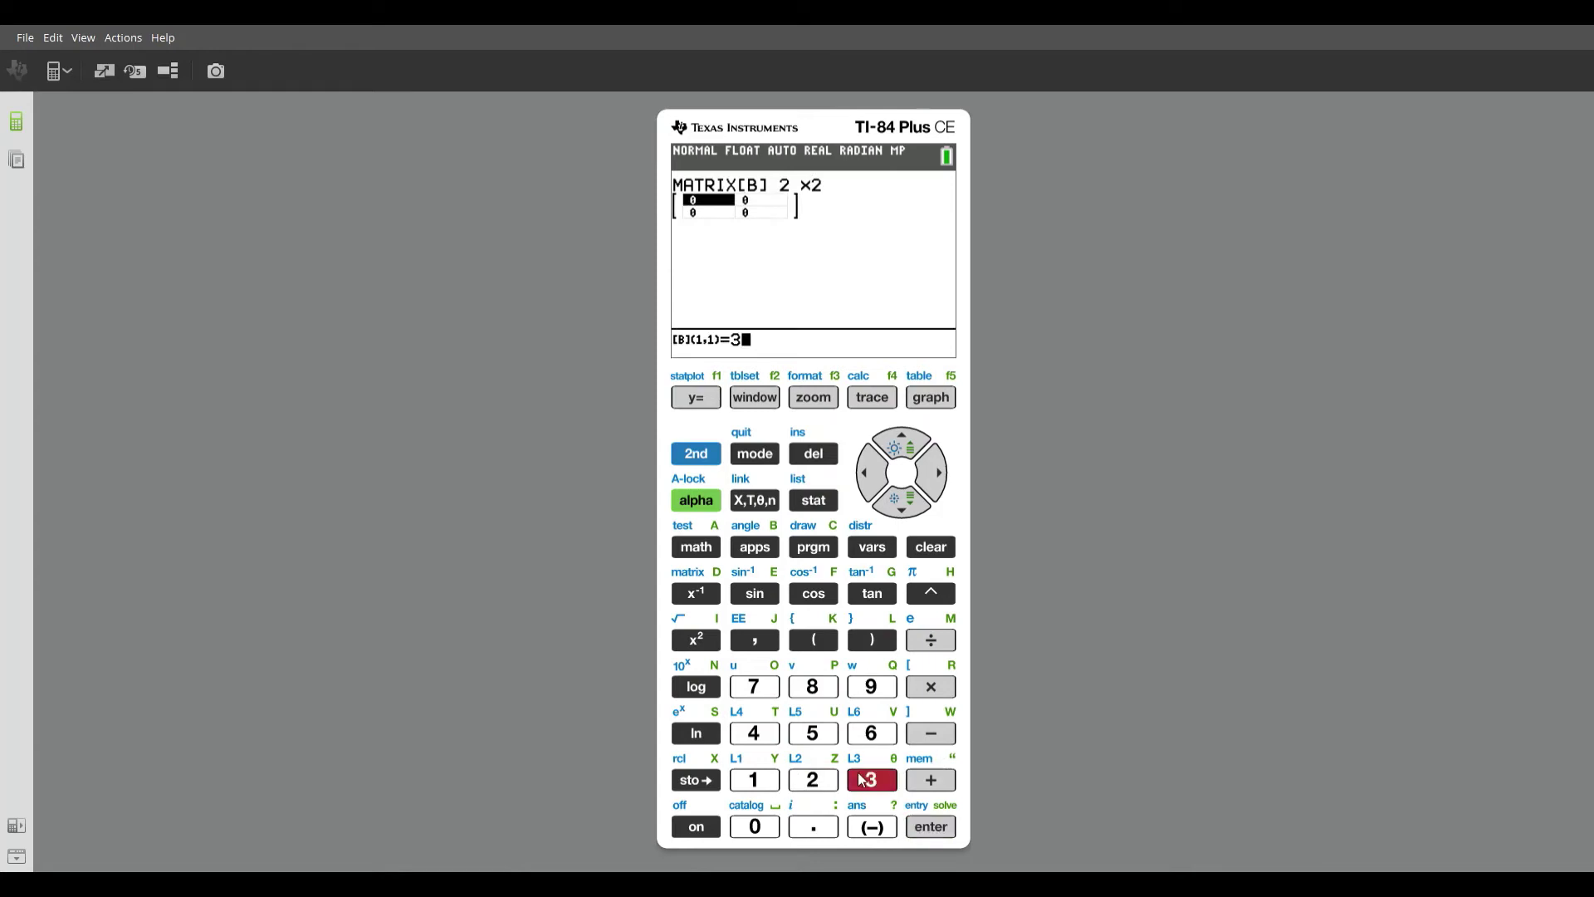
click(931, 830)
click(822, 737)
click(931, 831)
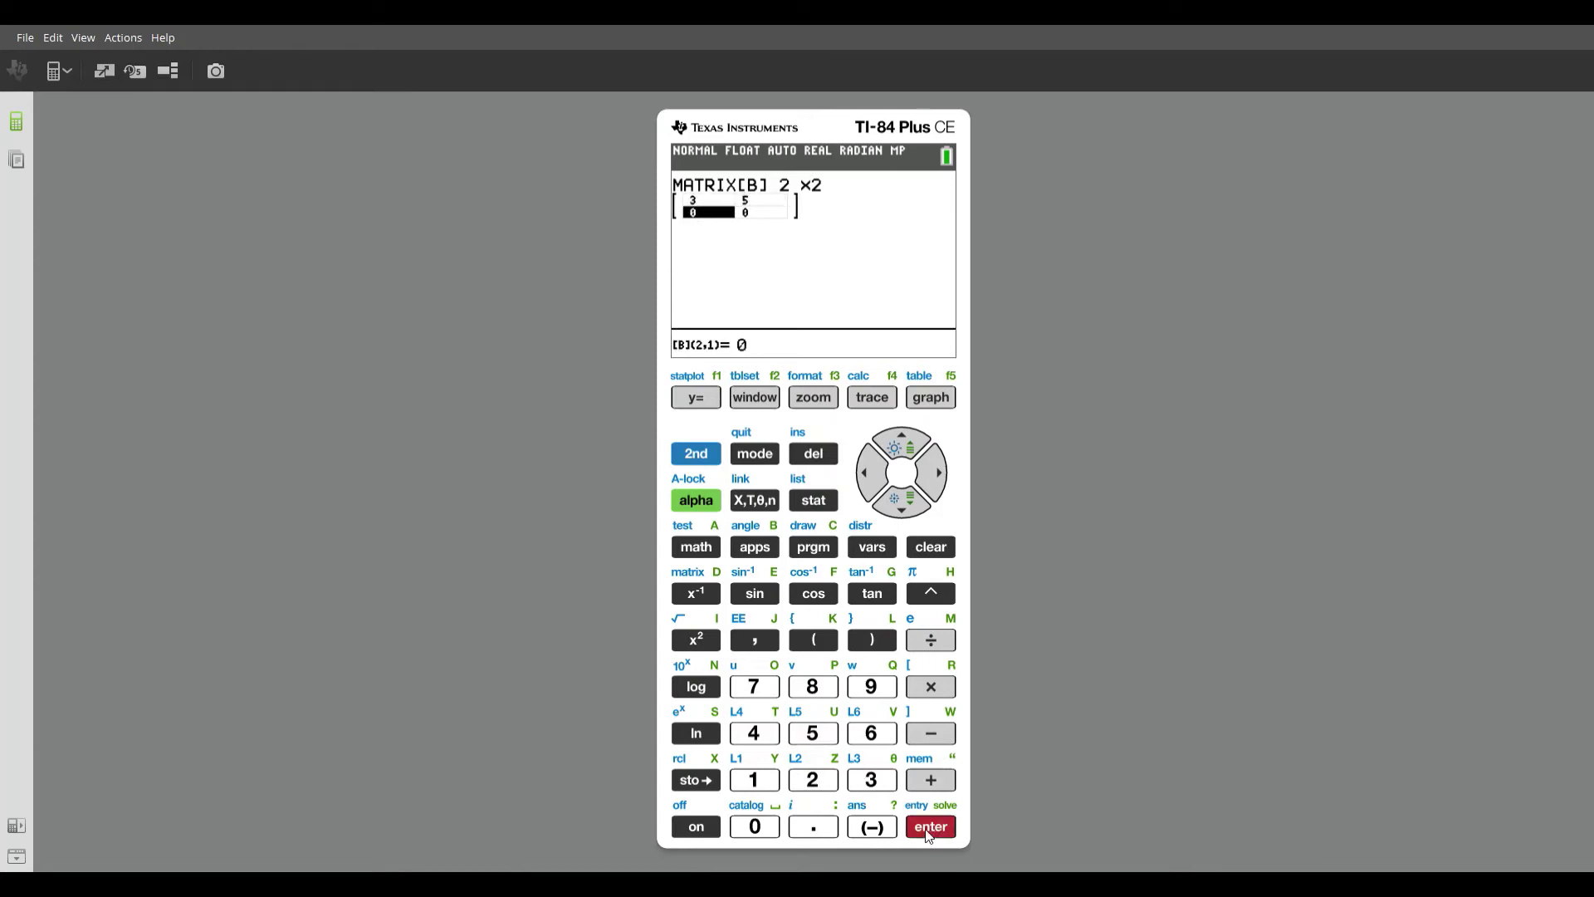
click(809, 782)
key(Return)
click(760, 688)
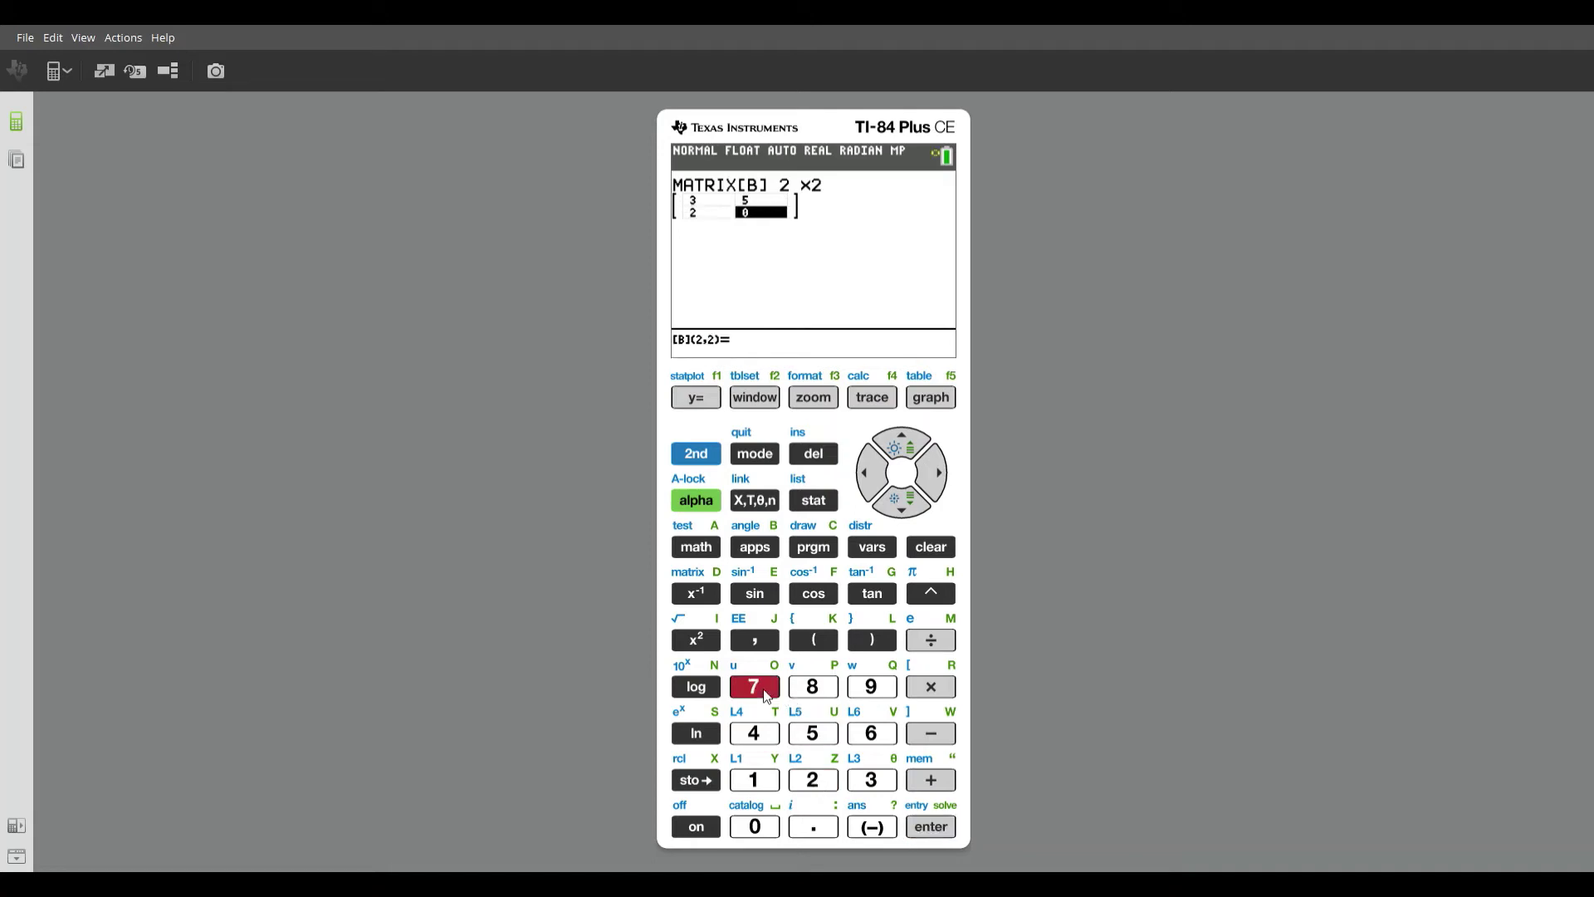
click(931, 829)
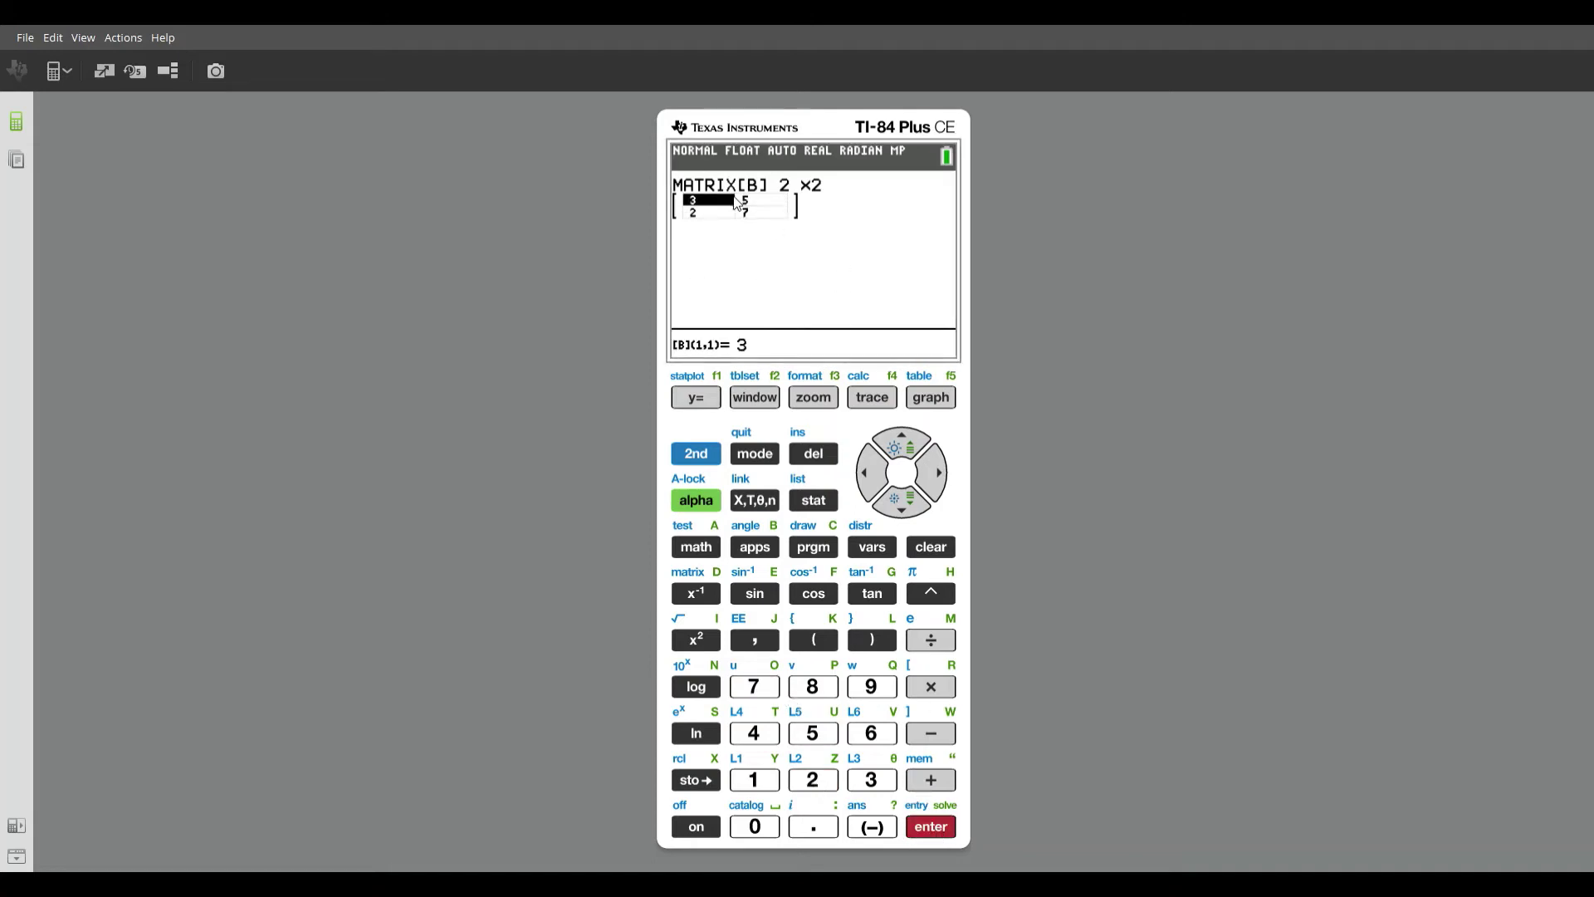
Step: Go to the MATRIX EDIT tab and open 3:[C], still at 1×1
click(714, 457)
click(697, 594)
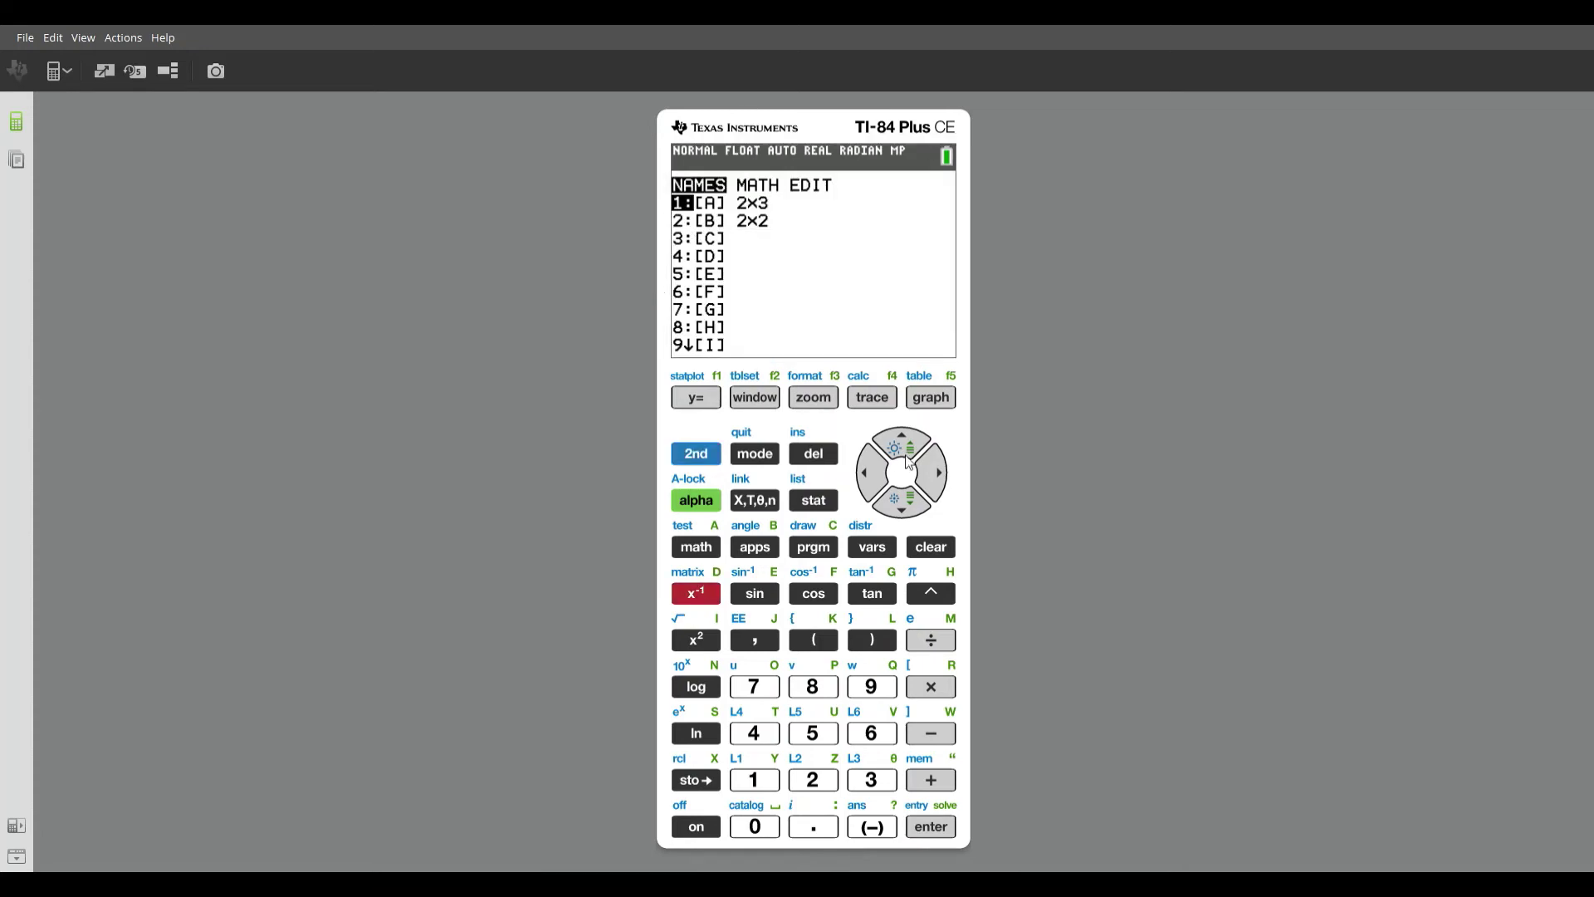
click(938, 480)
click(938, 480)
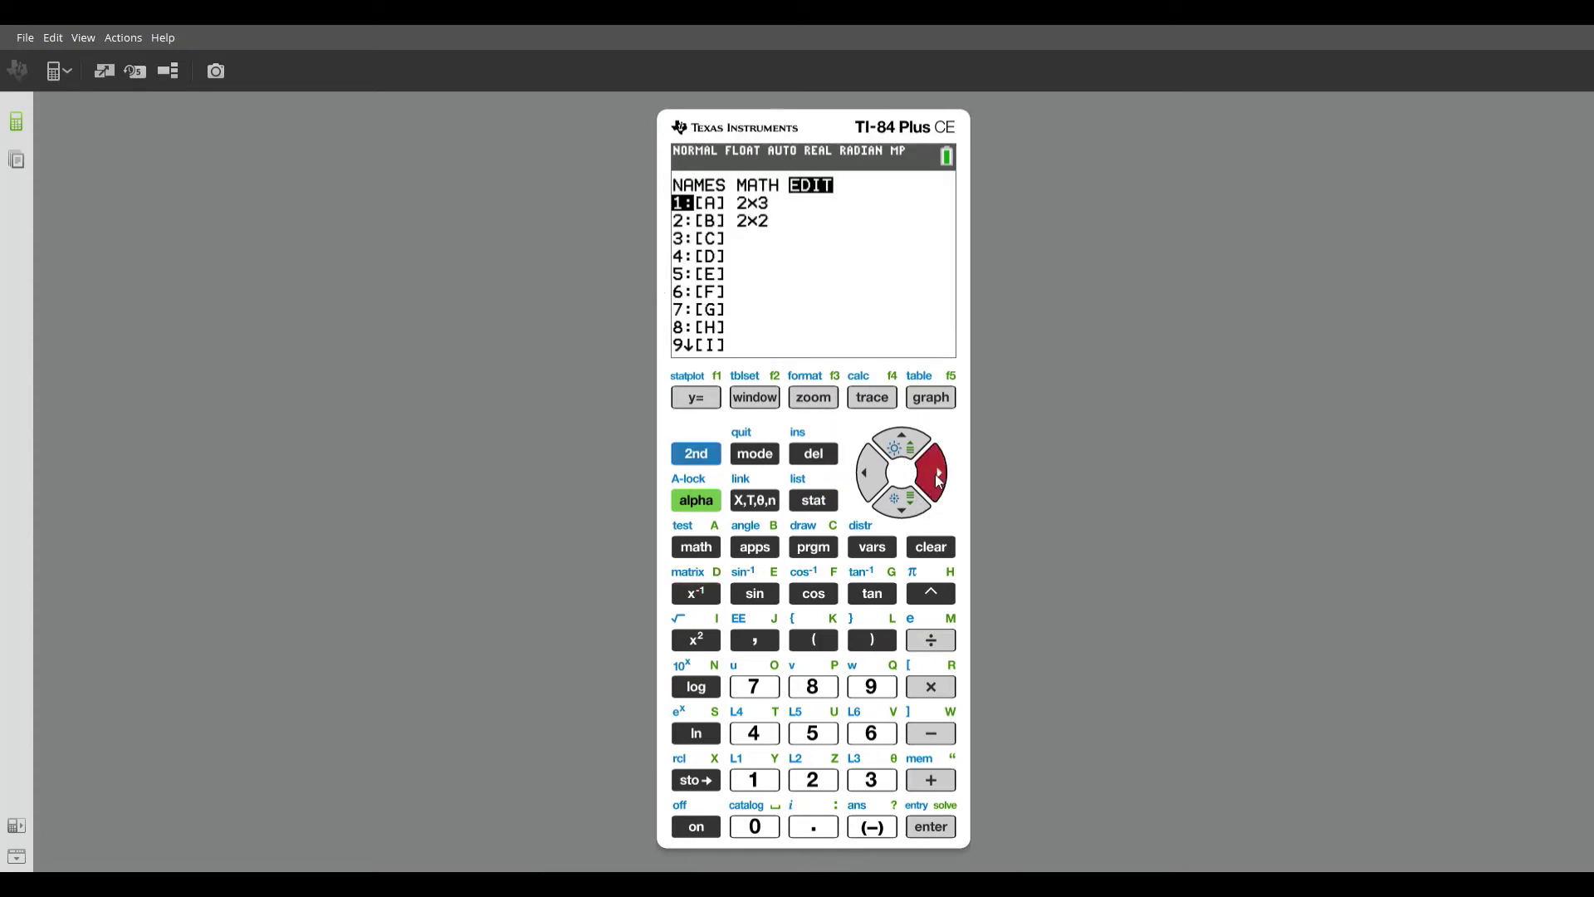
click(912, 514)
click(910, 514)
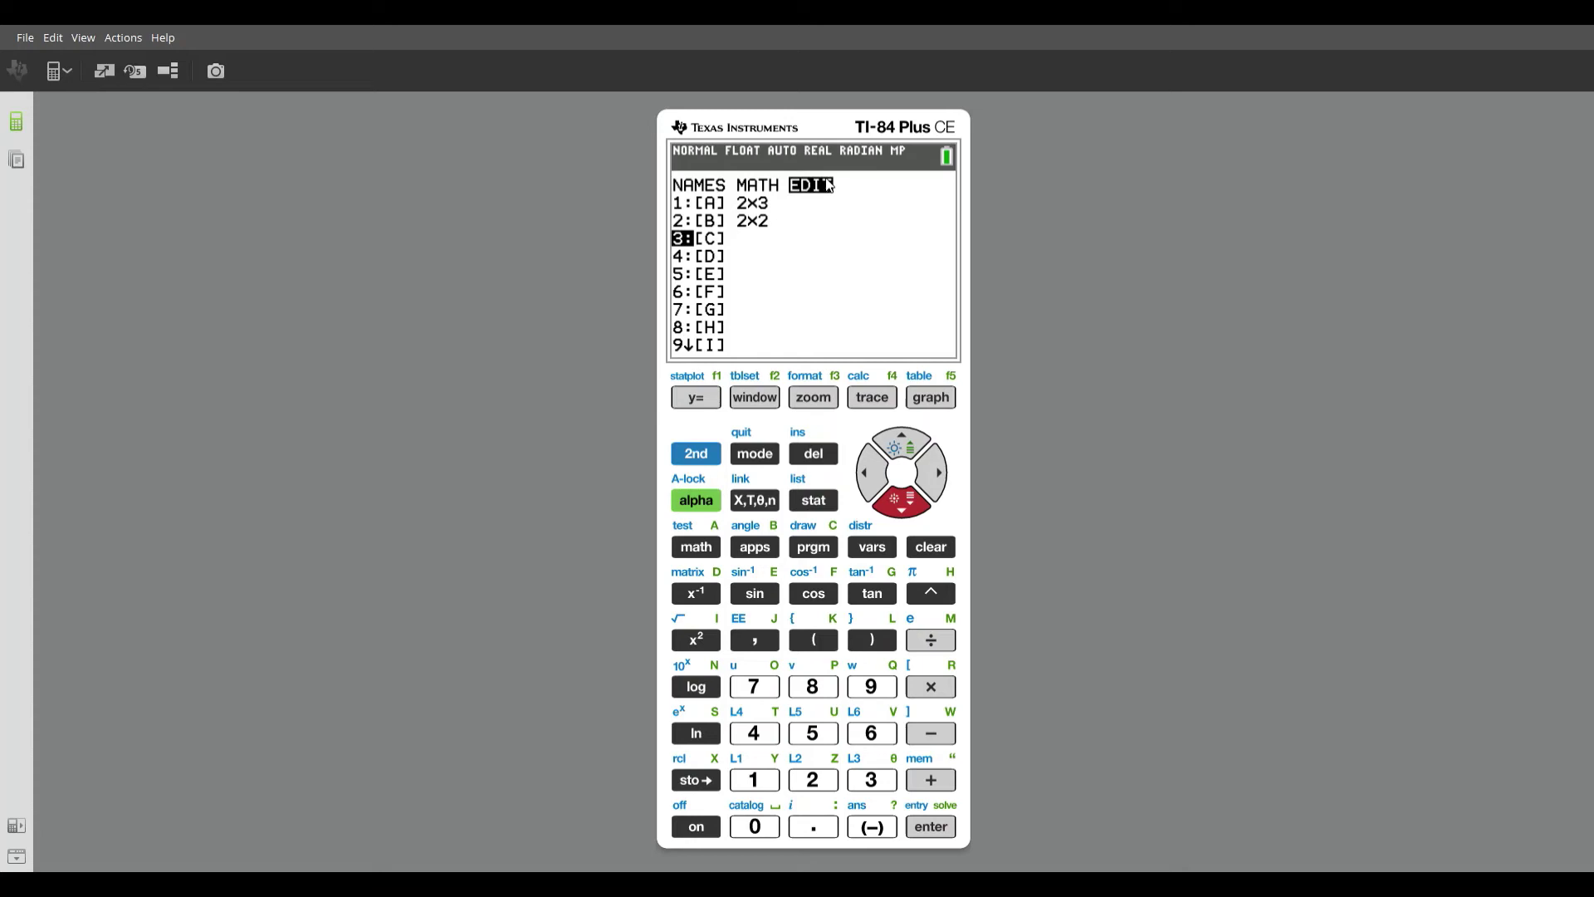
click(943, 836)
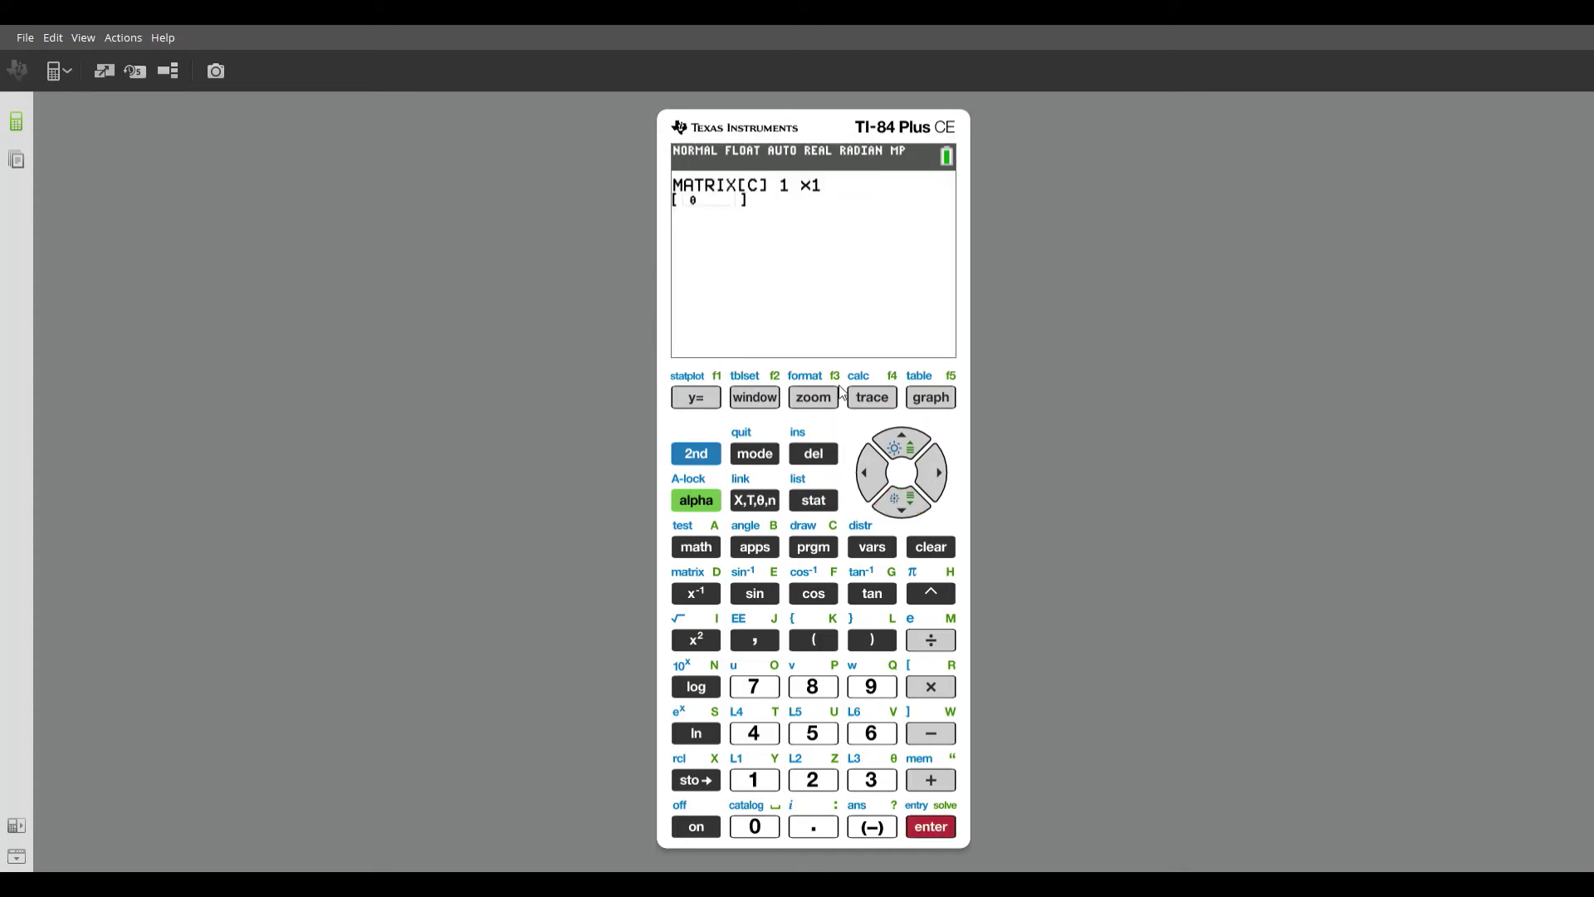
Step: Set matrix [C] dimensions to 2×2
click(833, 792)
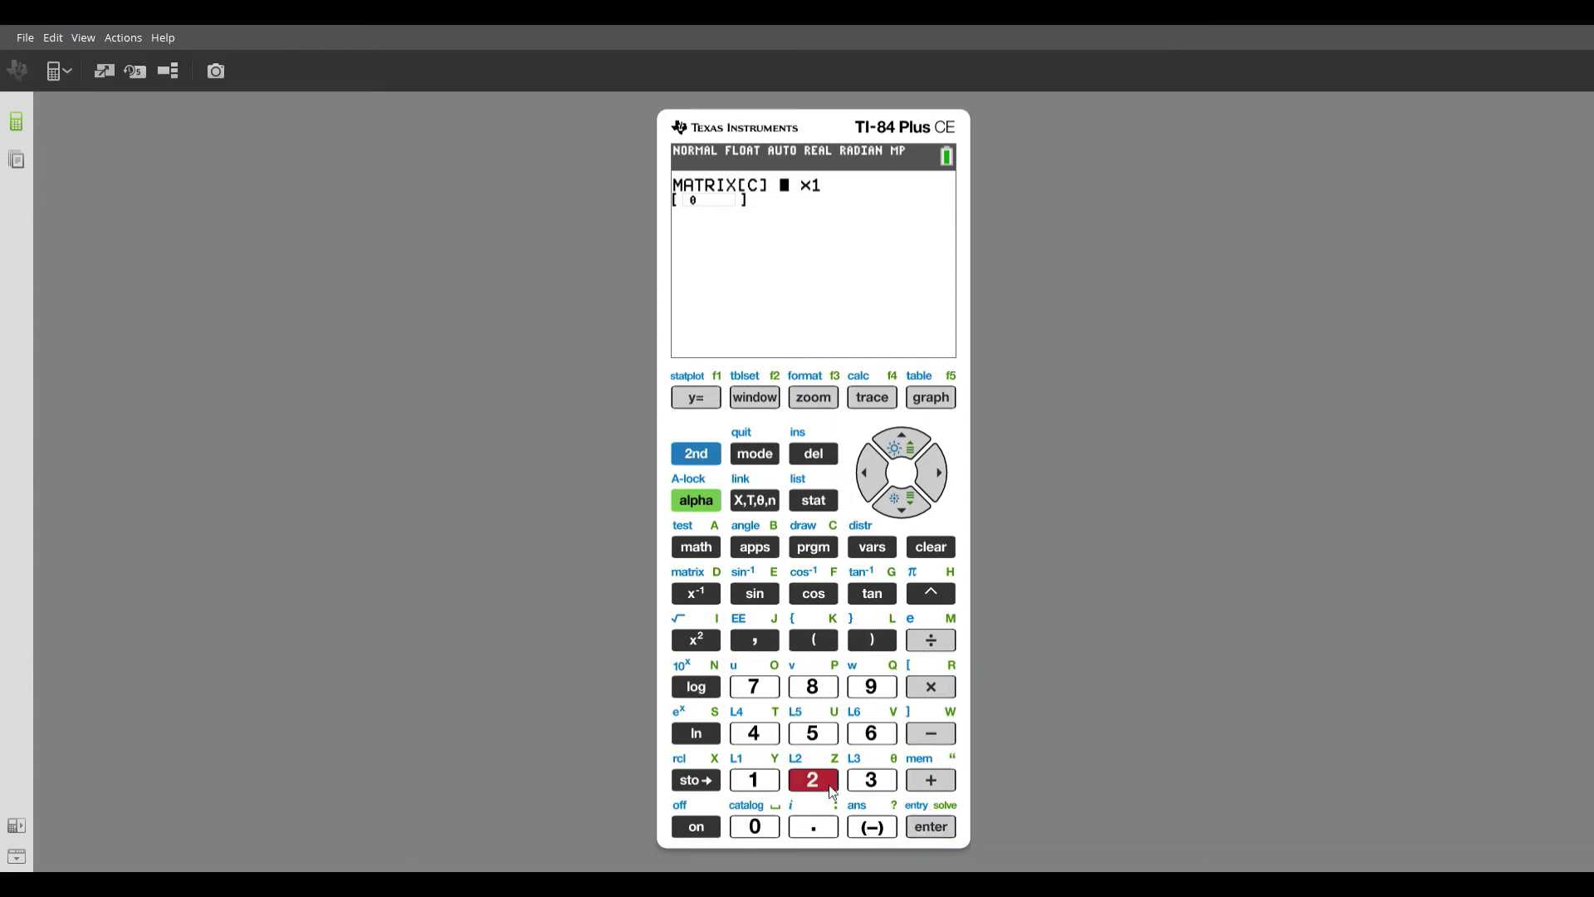
click(944, 469)
click(834, 793)
click(924, 832)
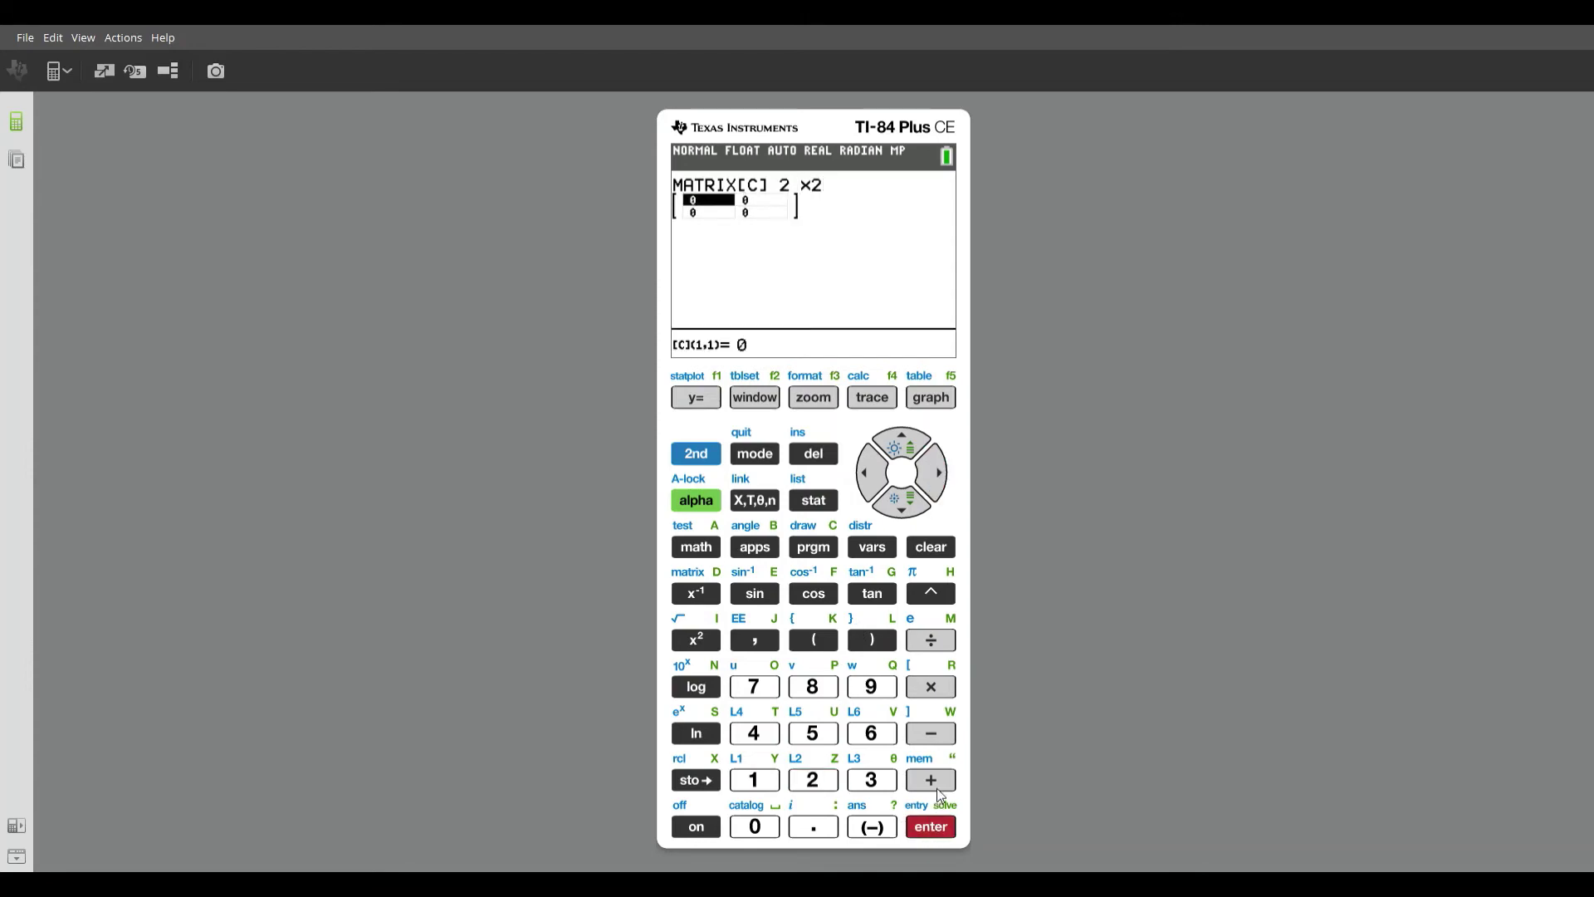
Step: Enter [C] values 4, -2 in row one and -8, 6 in row two
click(755, 734)
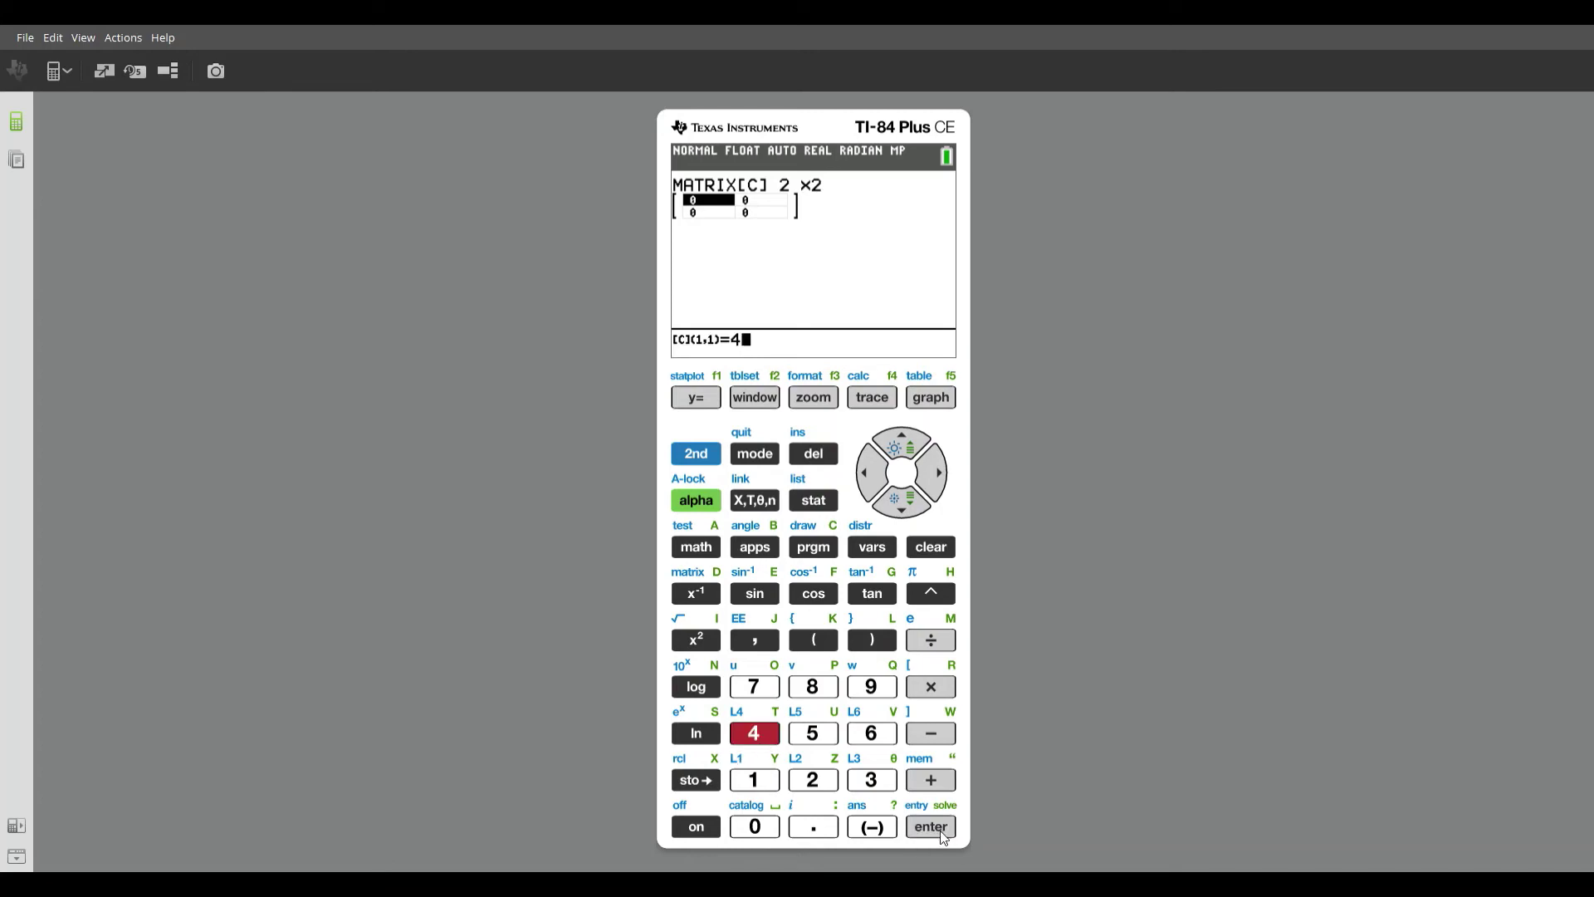
click(945, 838)
click(887, 836)
click(814, 789)
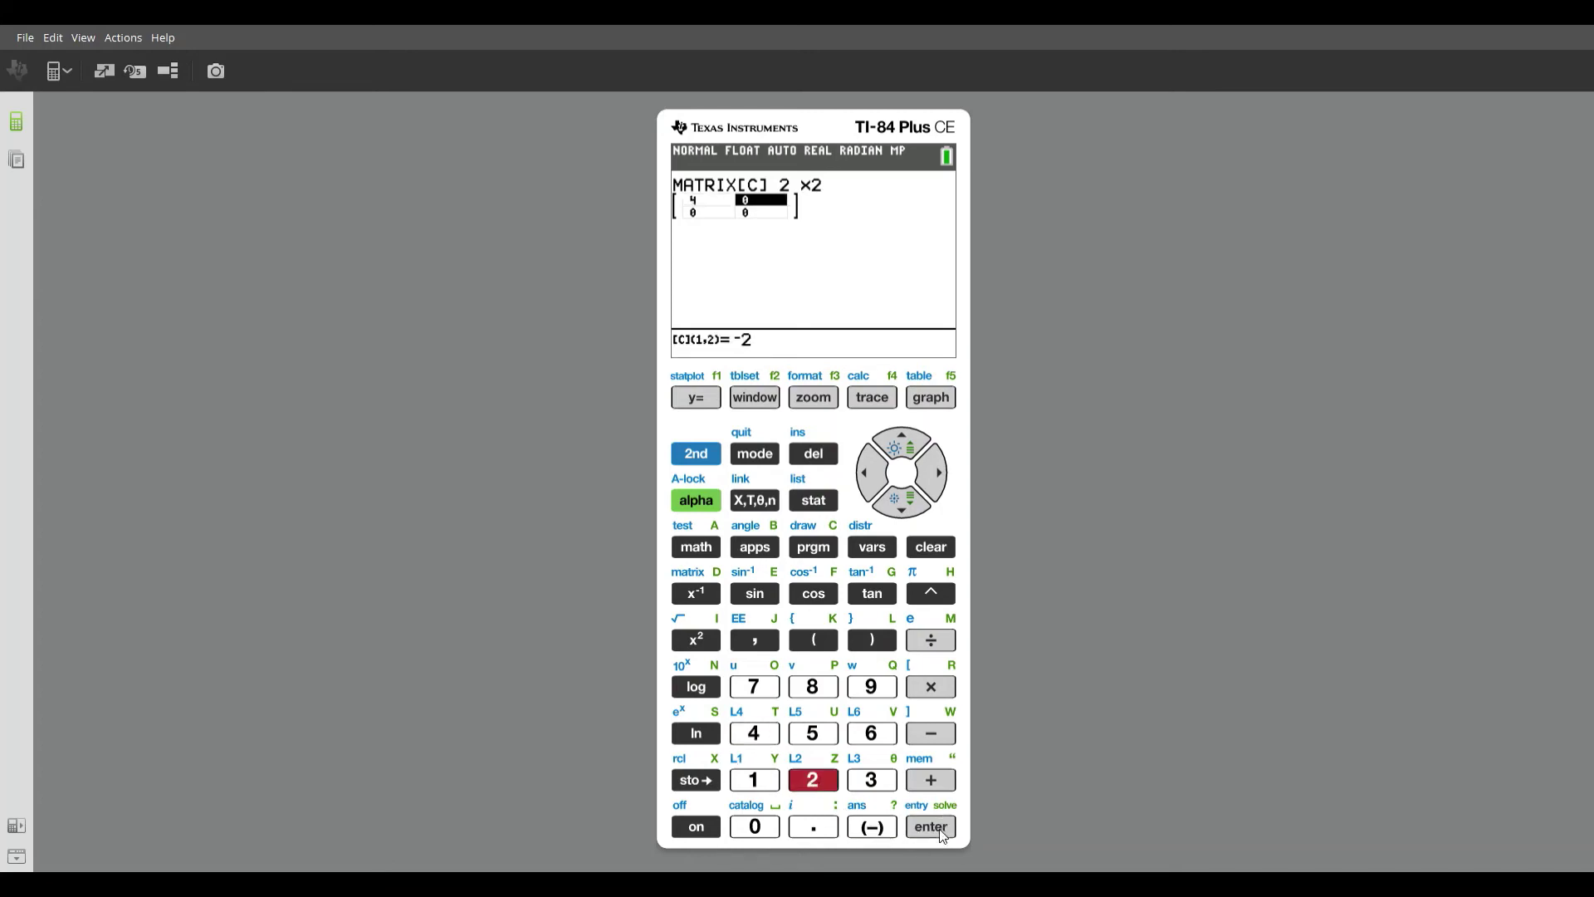
click(944, 838)
click(883, 828)
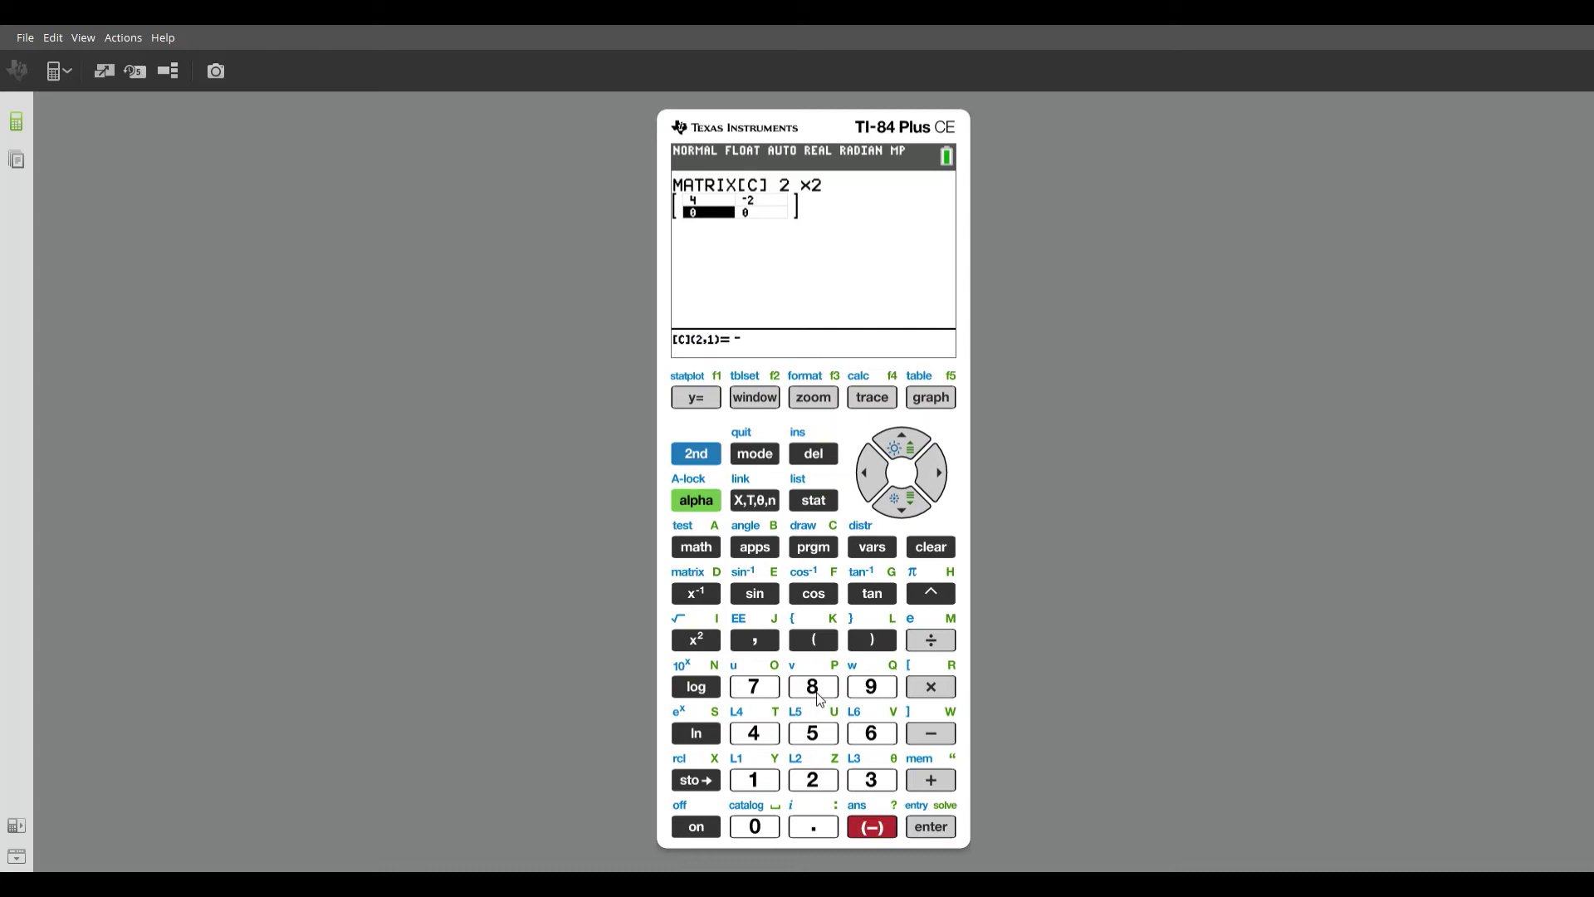
click(812, 687)
click(936, 827)
click(890, 739)
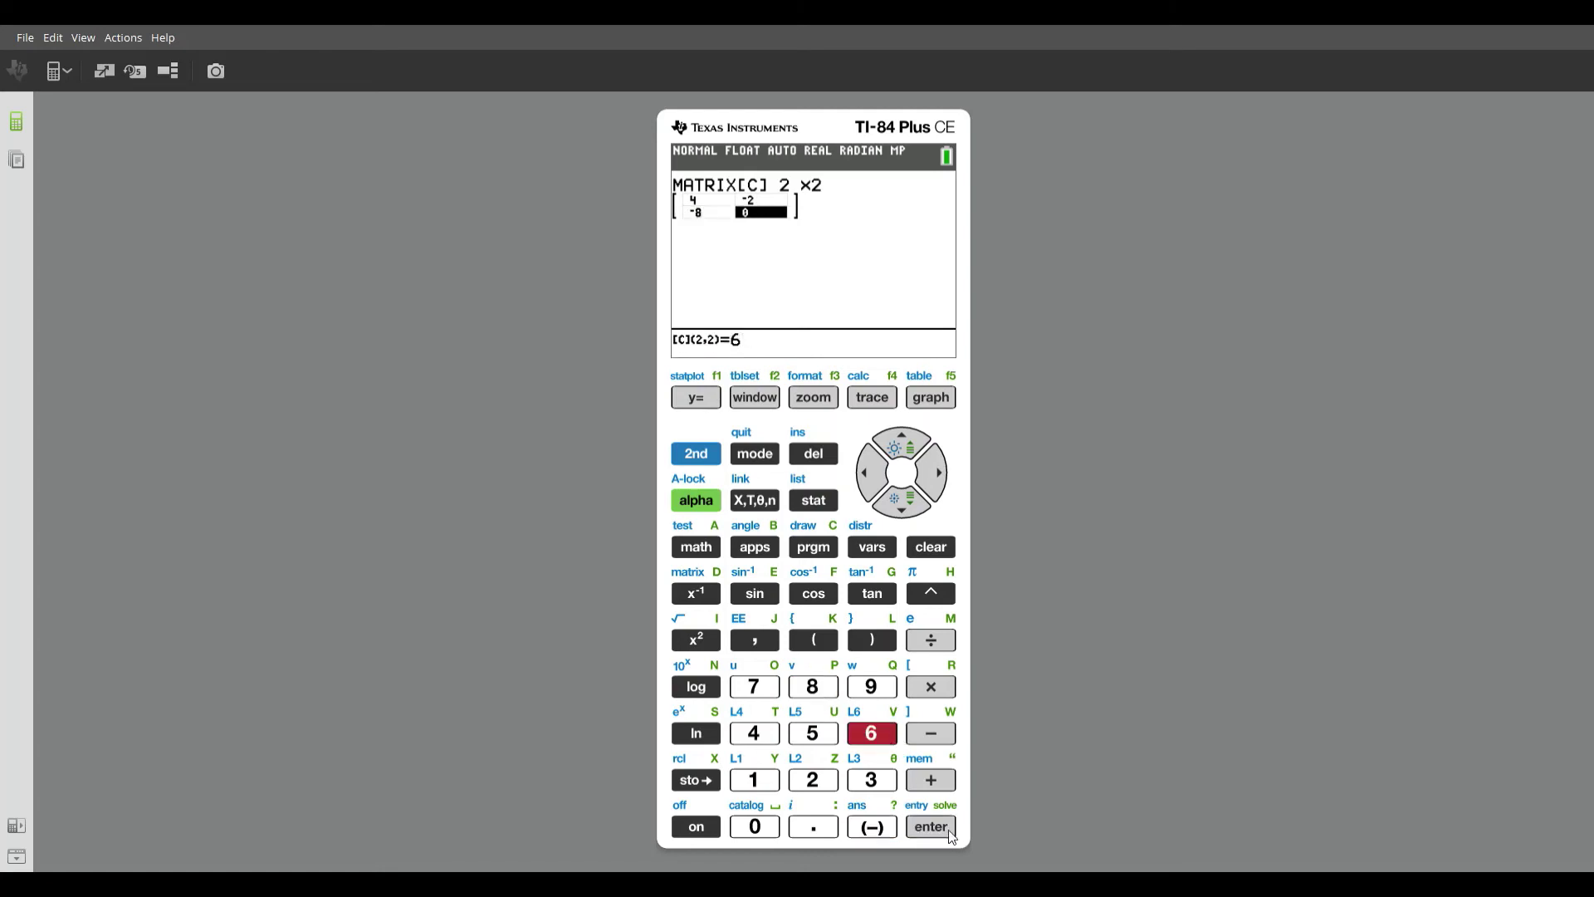
click(952, 833)
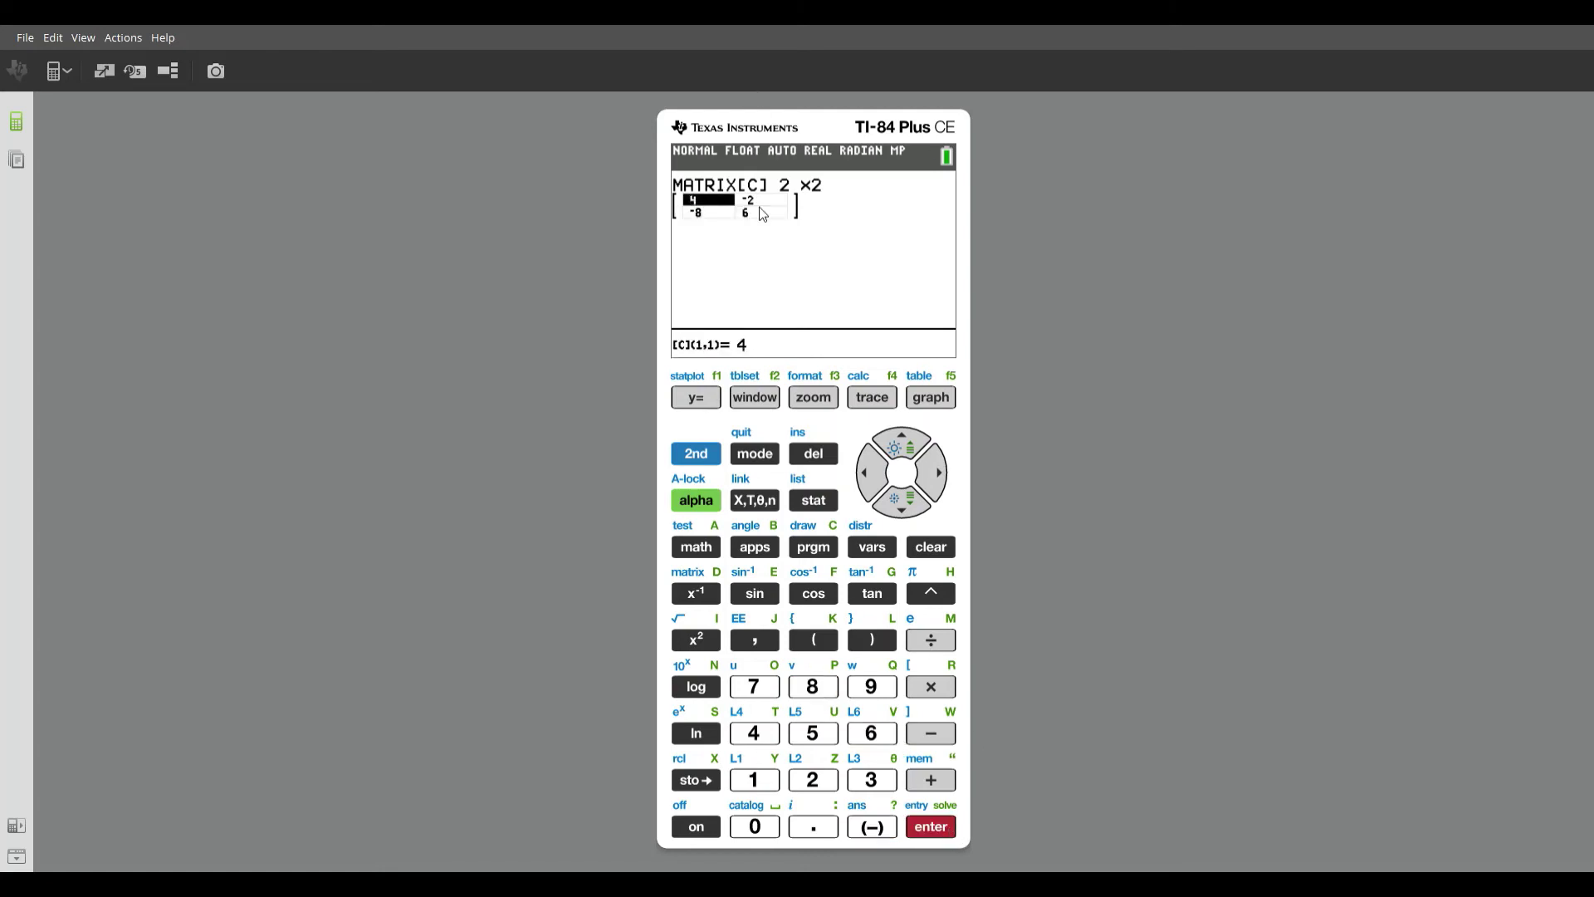
click(707, 462)
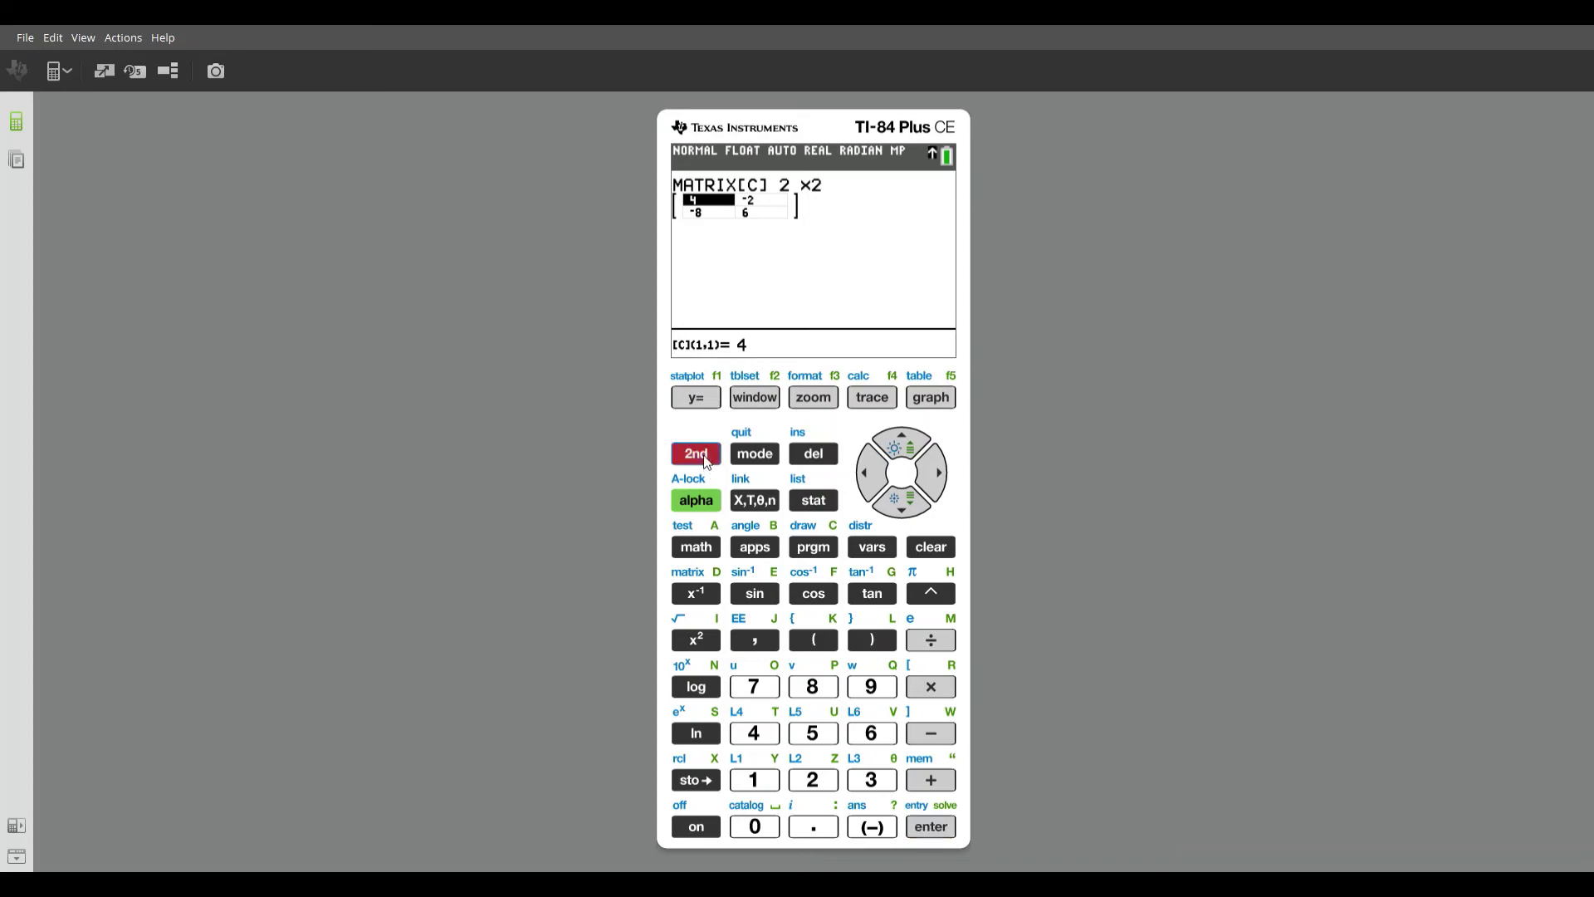
Step: Exit the [C] editor with 2nd Quit to a blank home screen
click(700, 597)
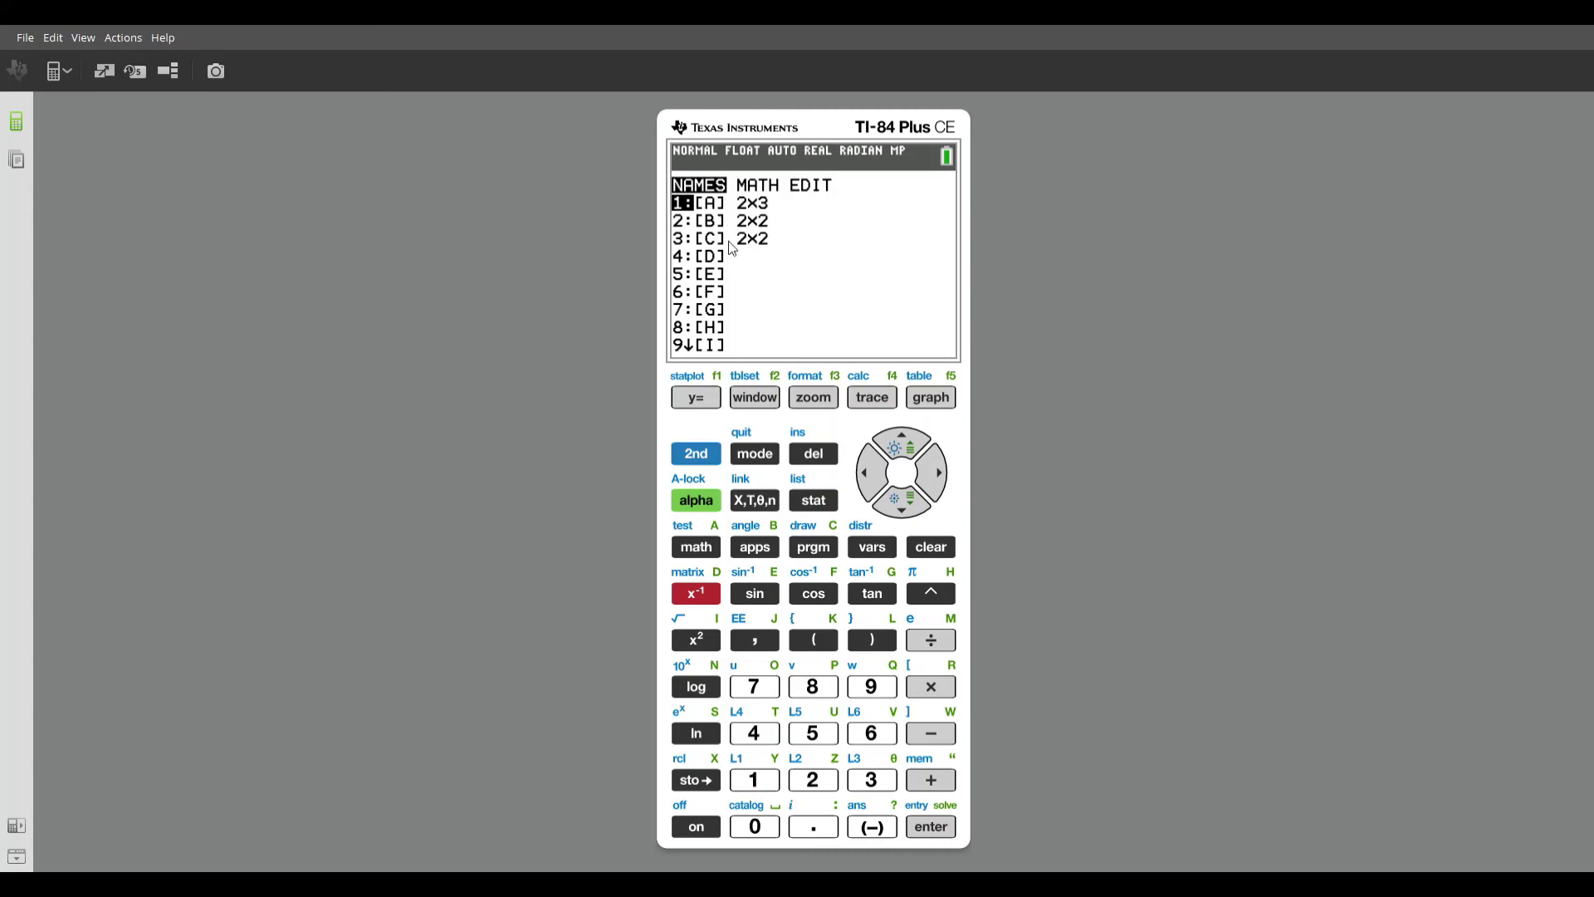
click(704, 454)
click(765, 455)
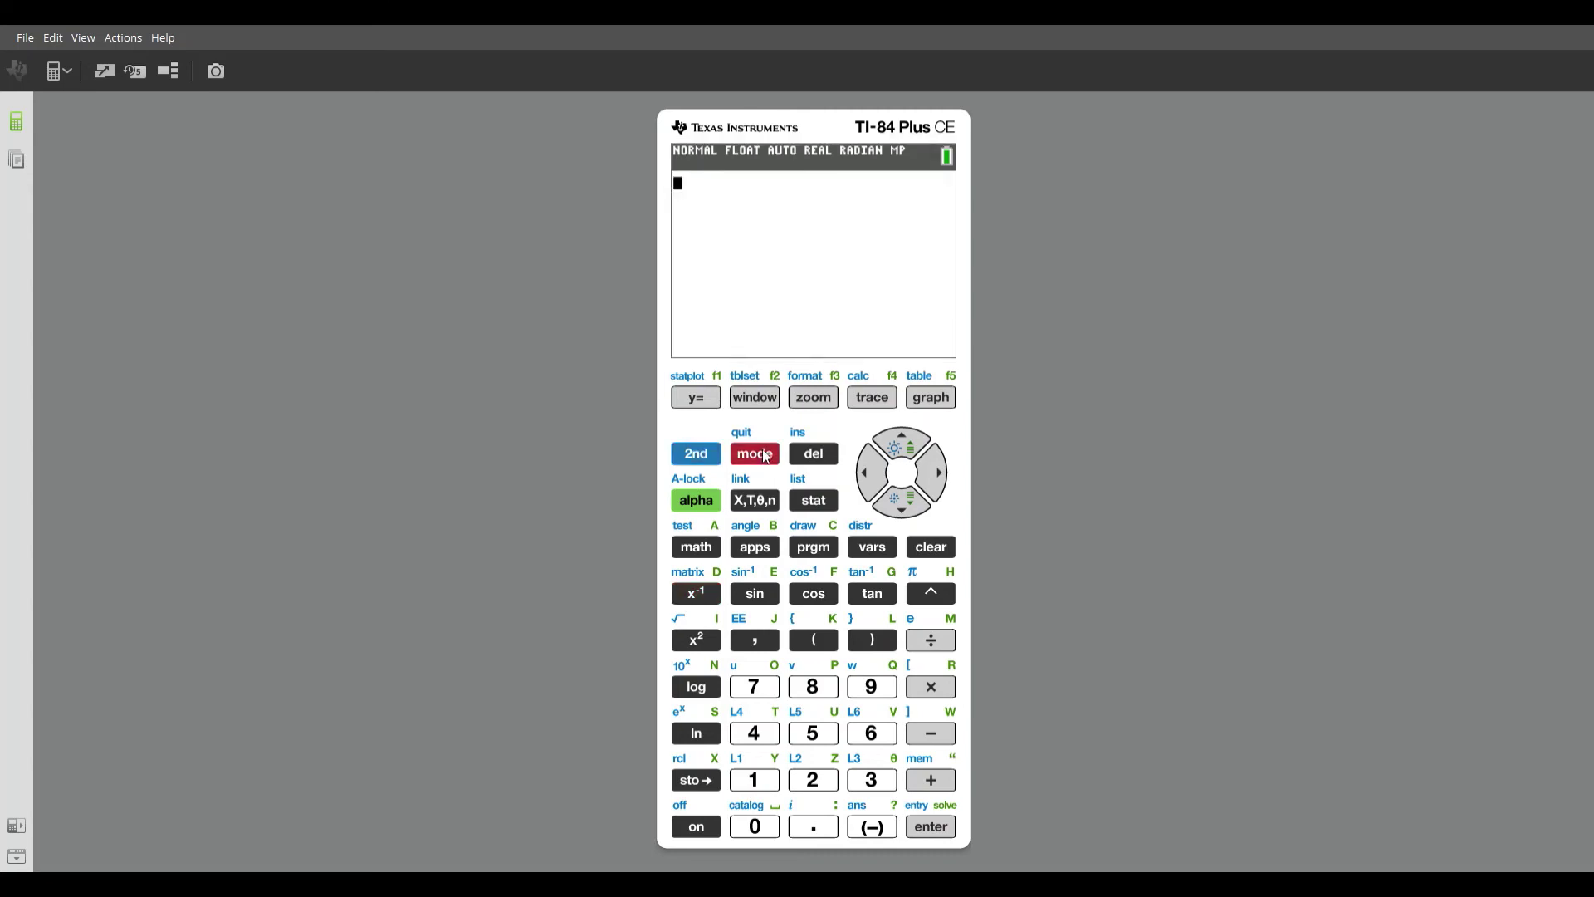
Step: Paste [A] from the MATRIX menu onto the home screen and display it
click(705, 457)
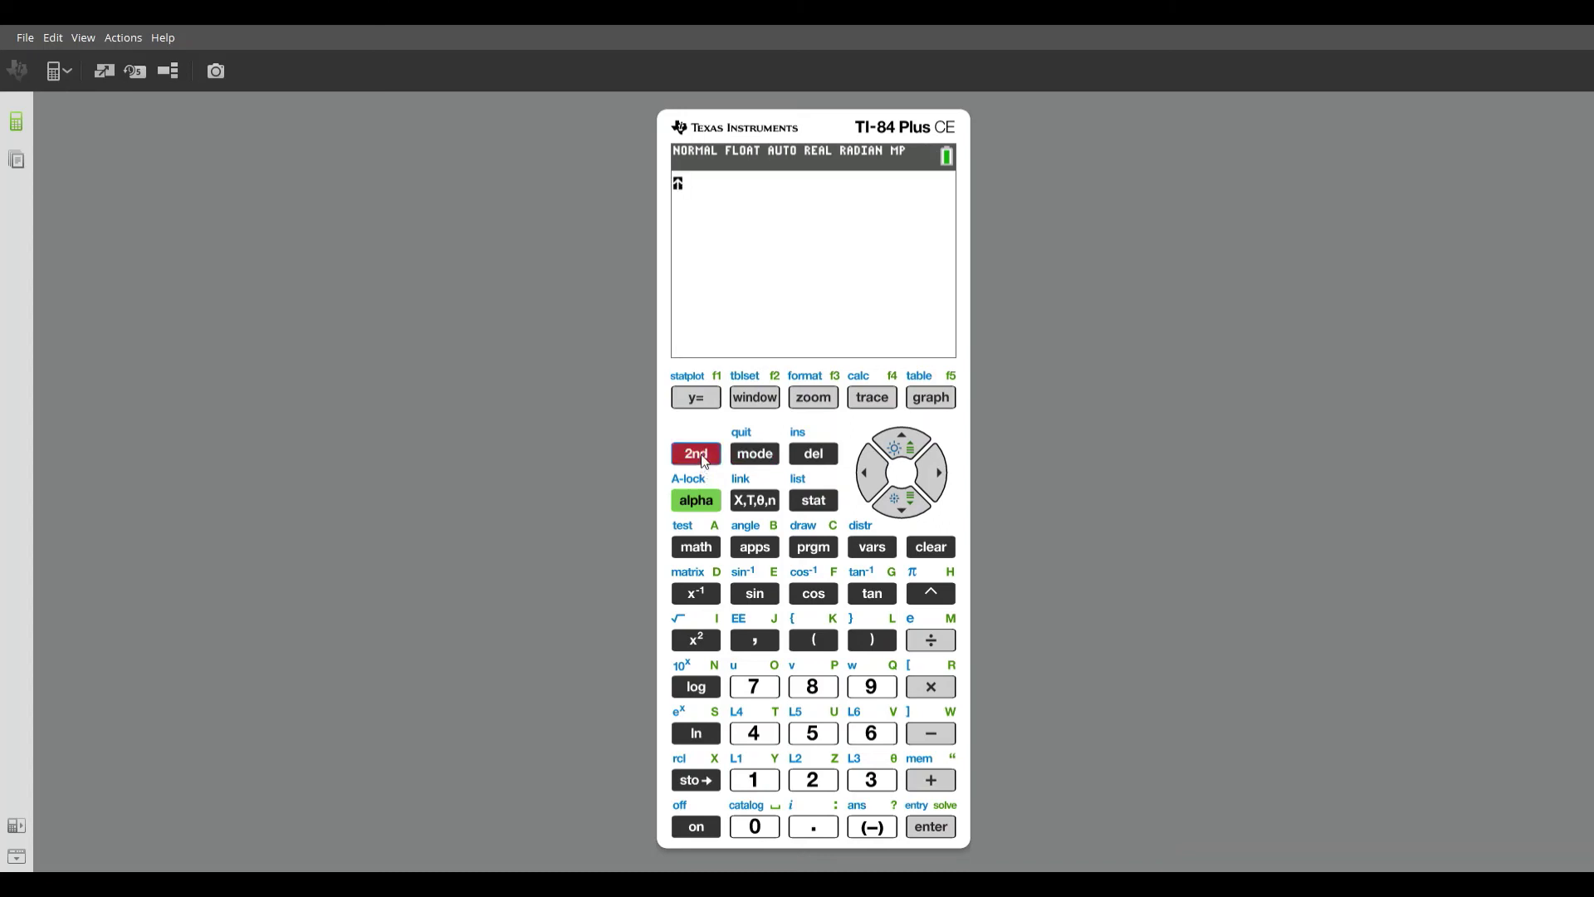
click(715, 594)
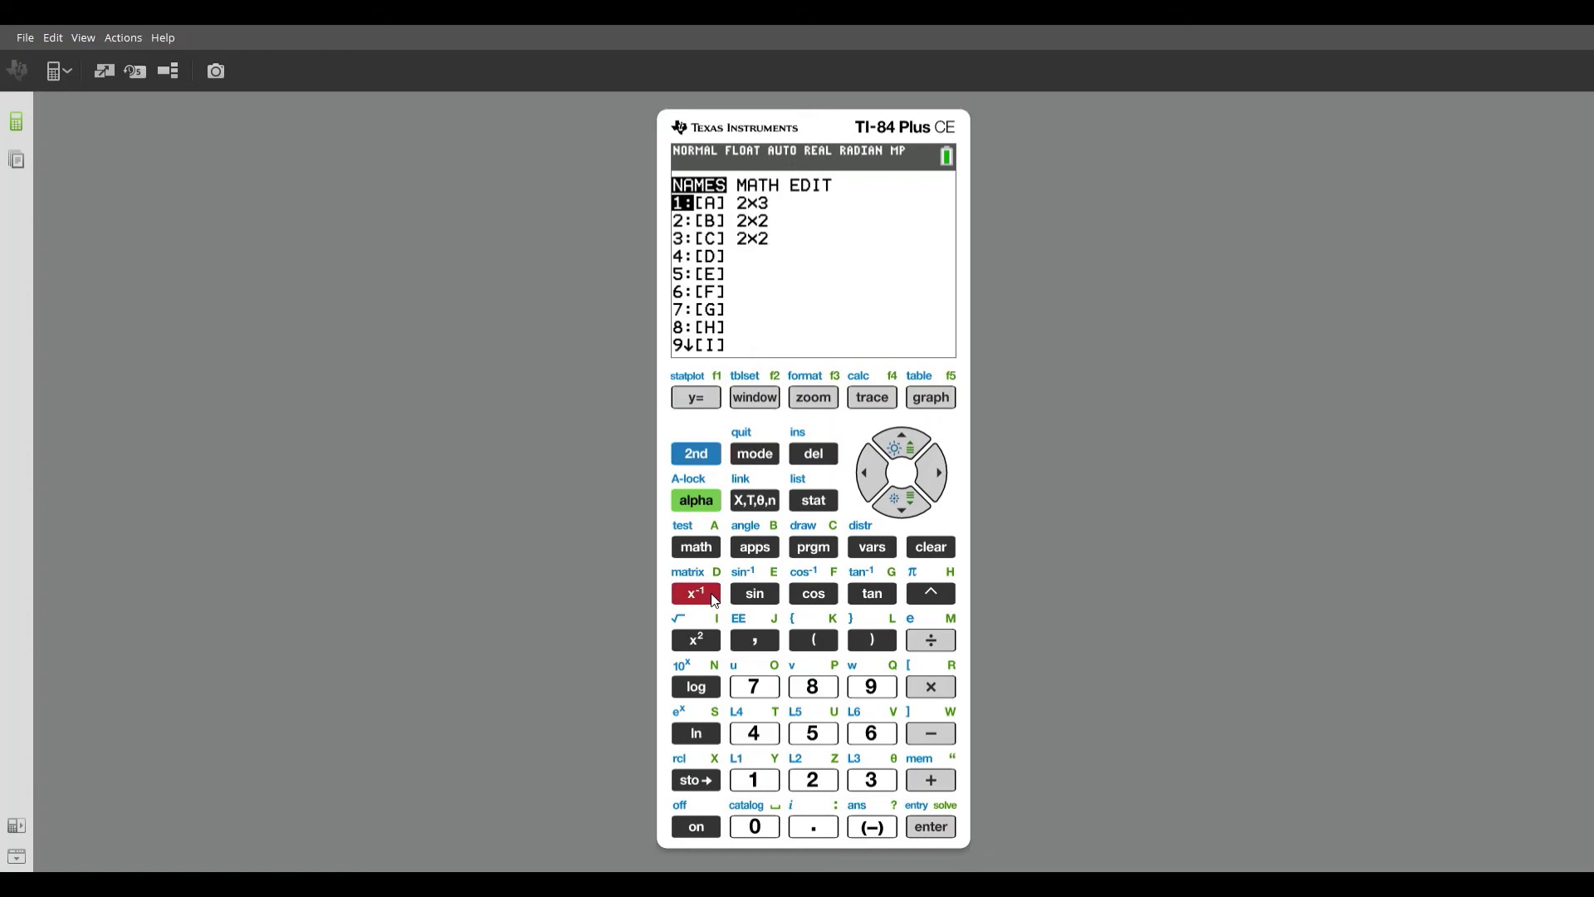
click(943, 830)
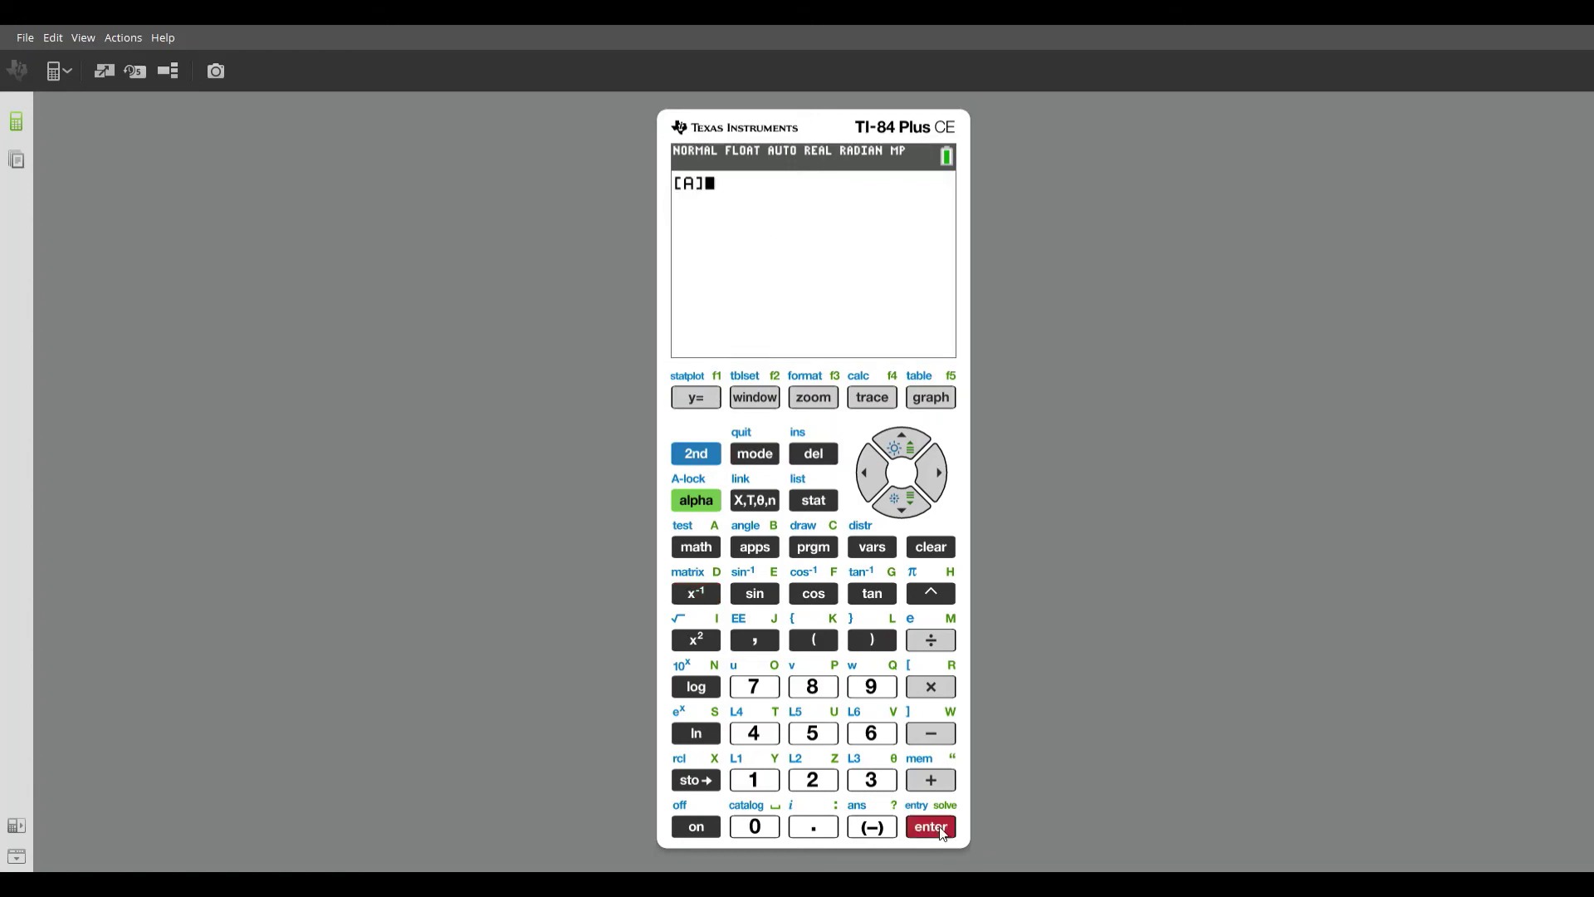
click(943, 830)
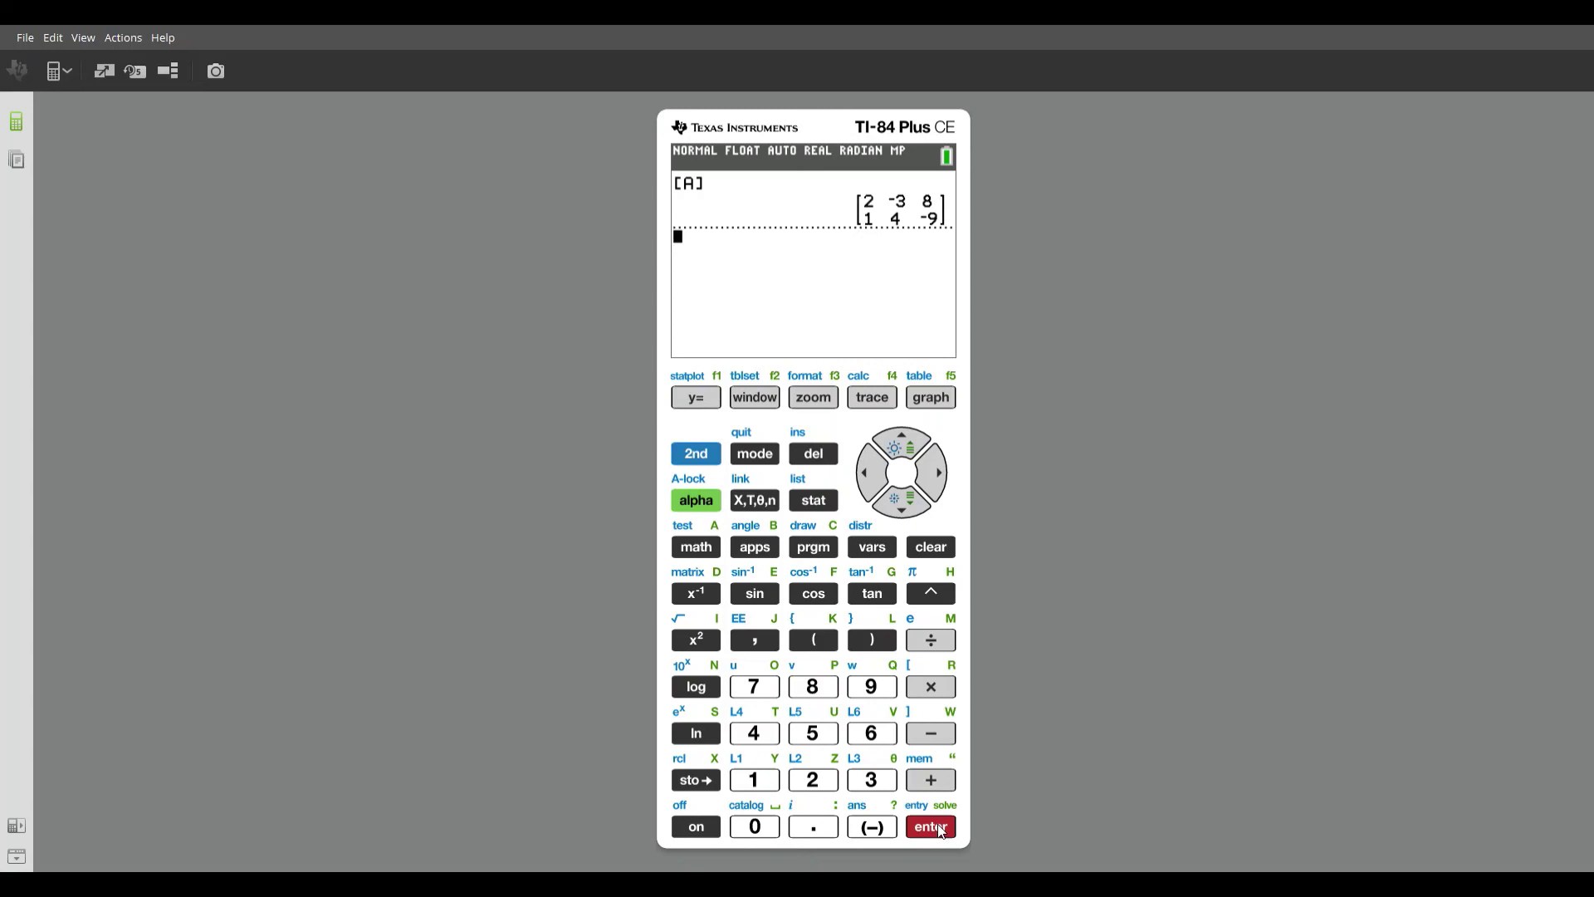
Step: Paste [B] onto the home screen and display its contents
click(694, 453)
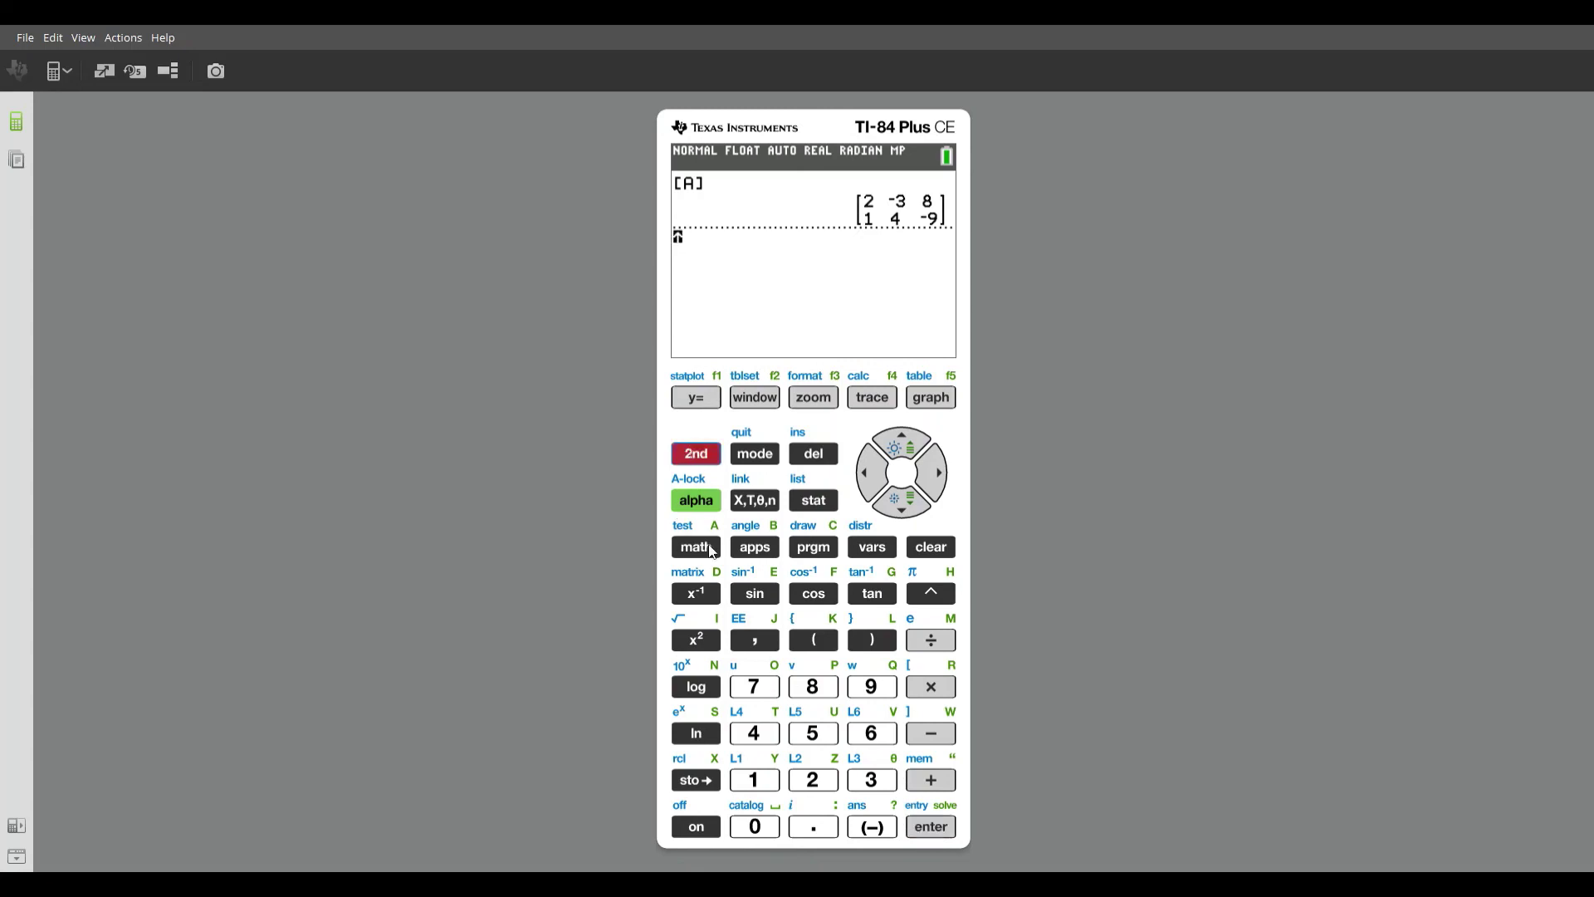
click(711, 595)
click(901, 506)
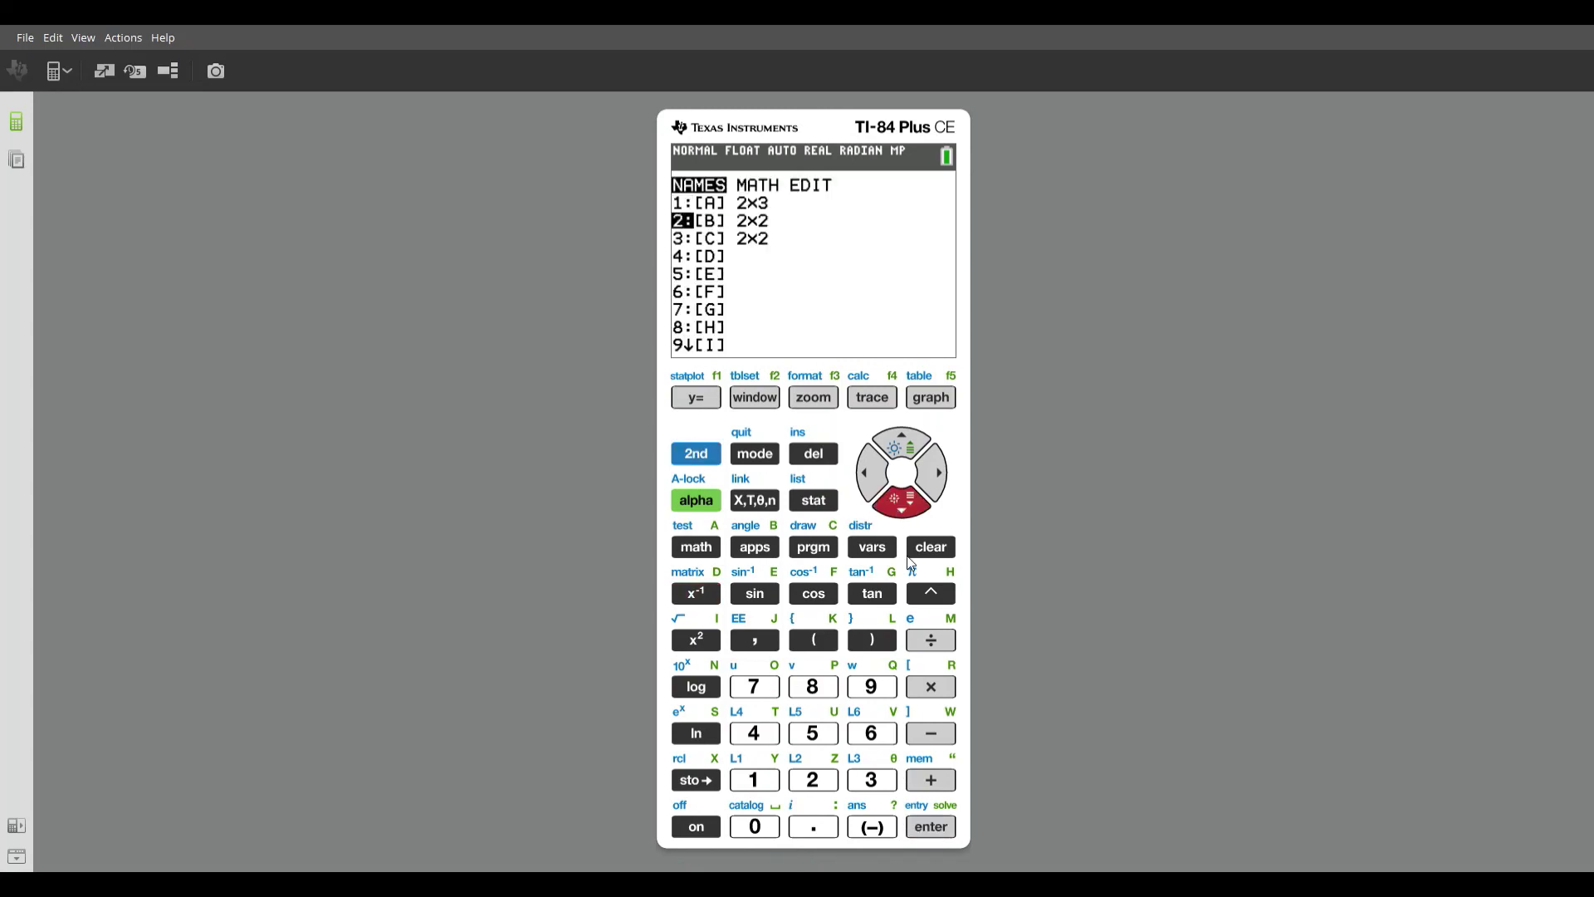
click(943, 830)
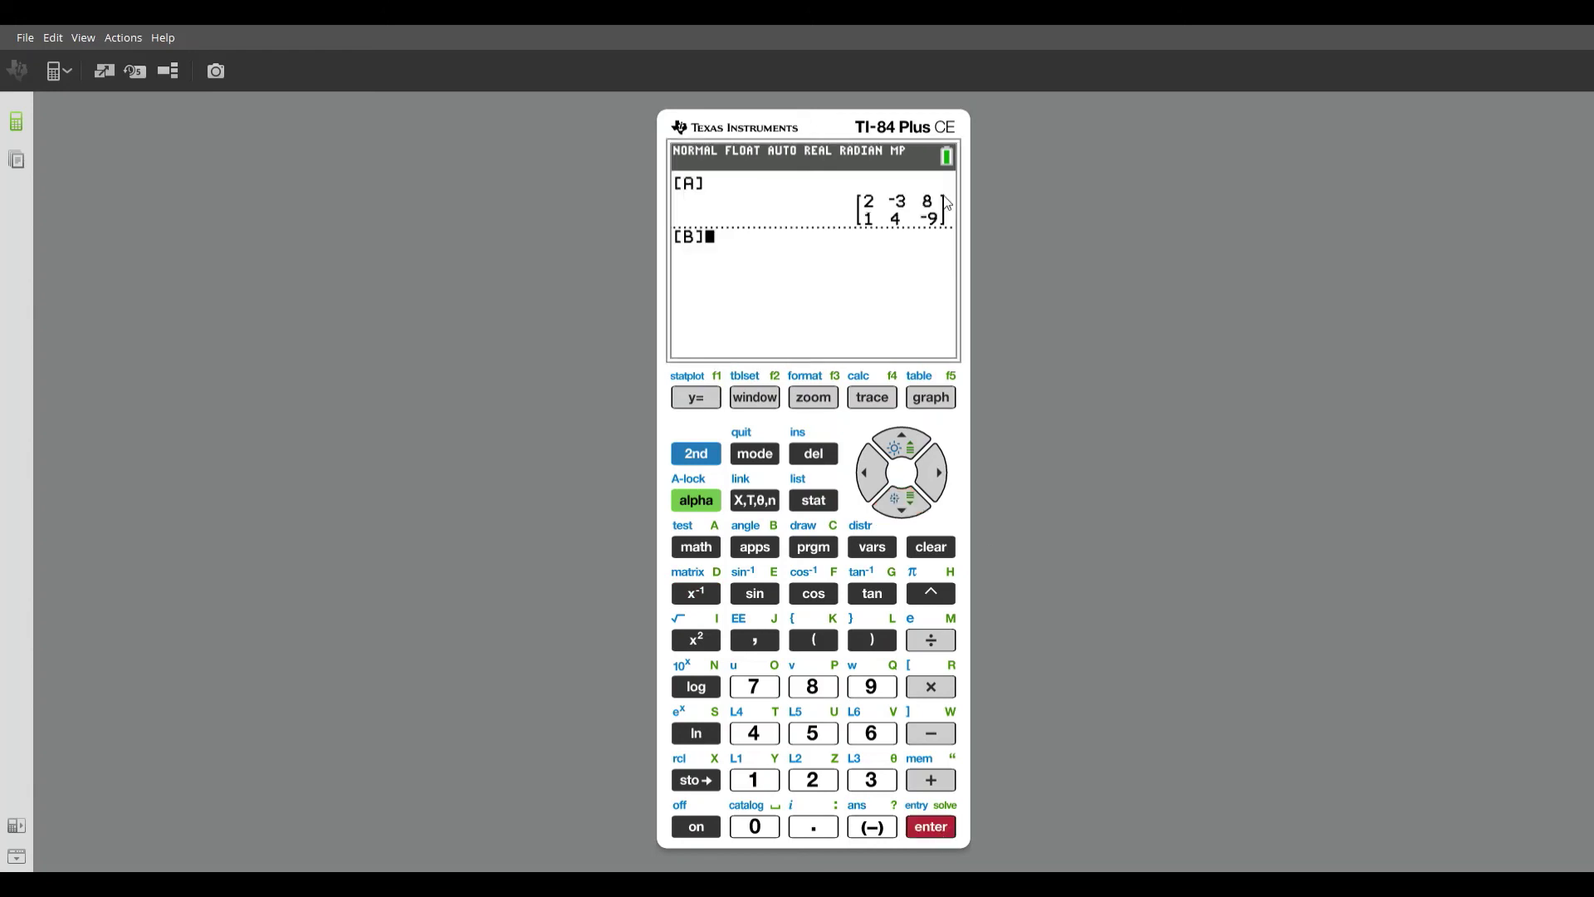
click(951, 831)
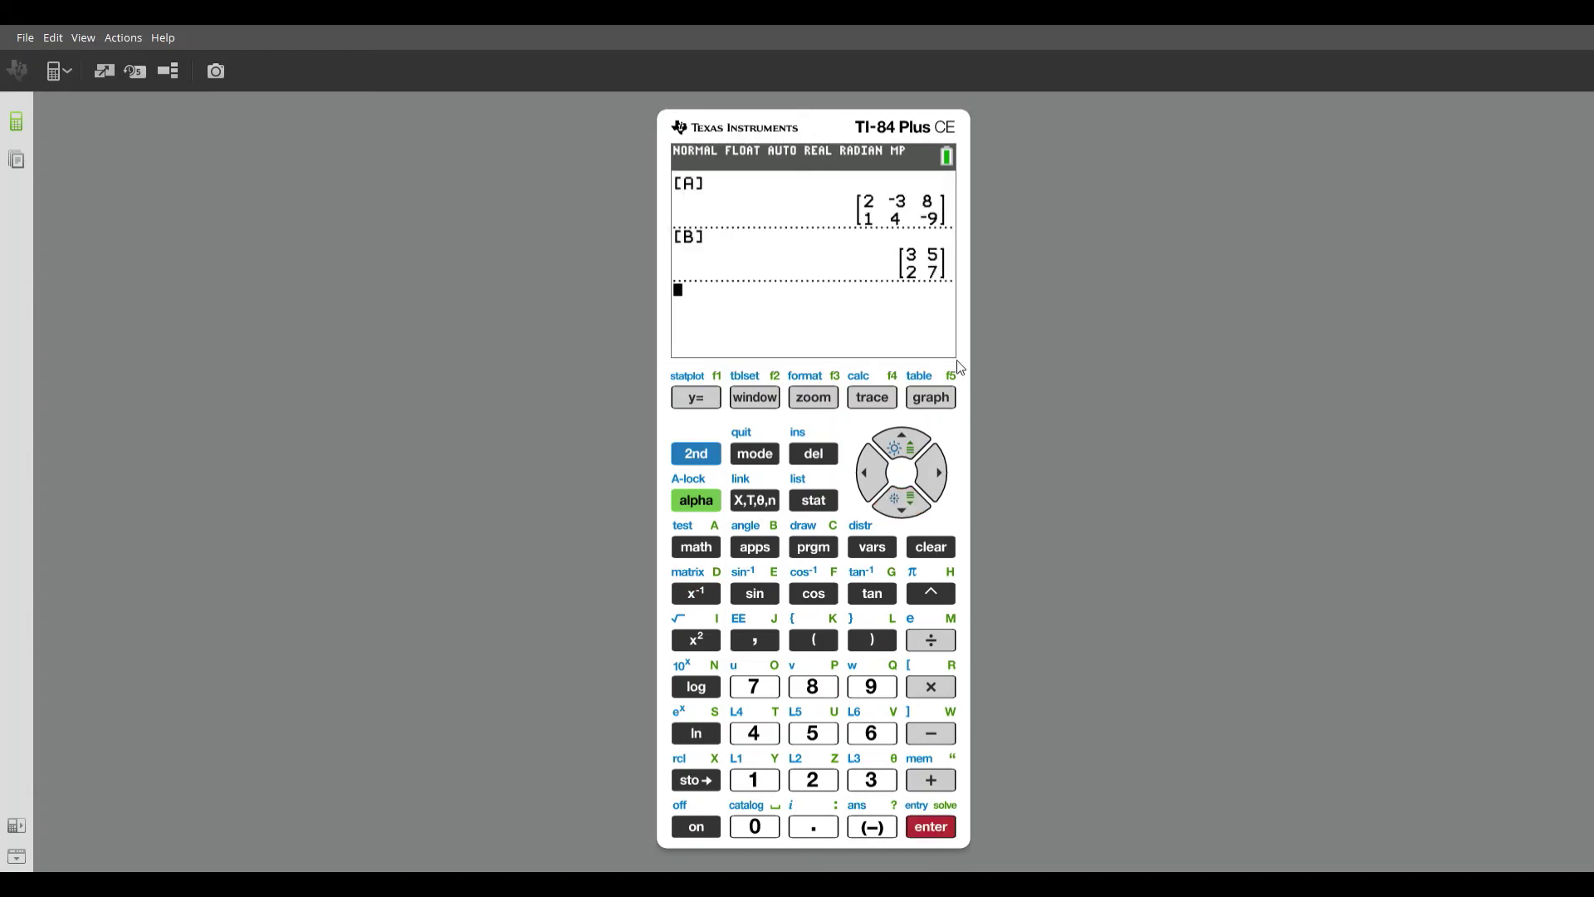
Step: Paste [C] onto the home screen and display its contents
click(696, 460)
click(710, 594)
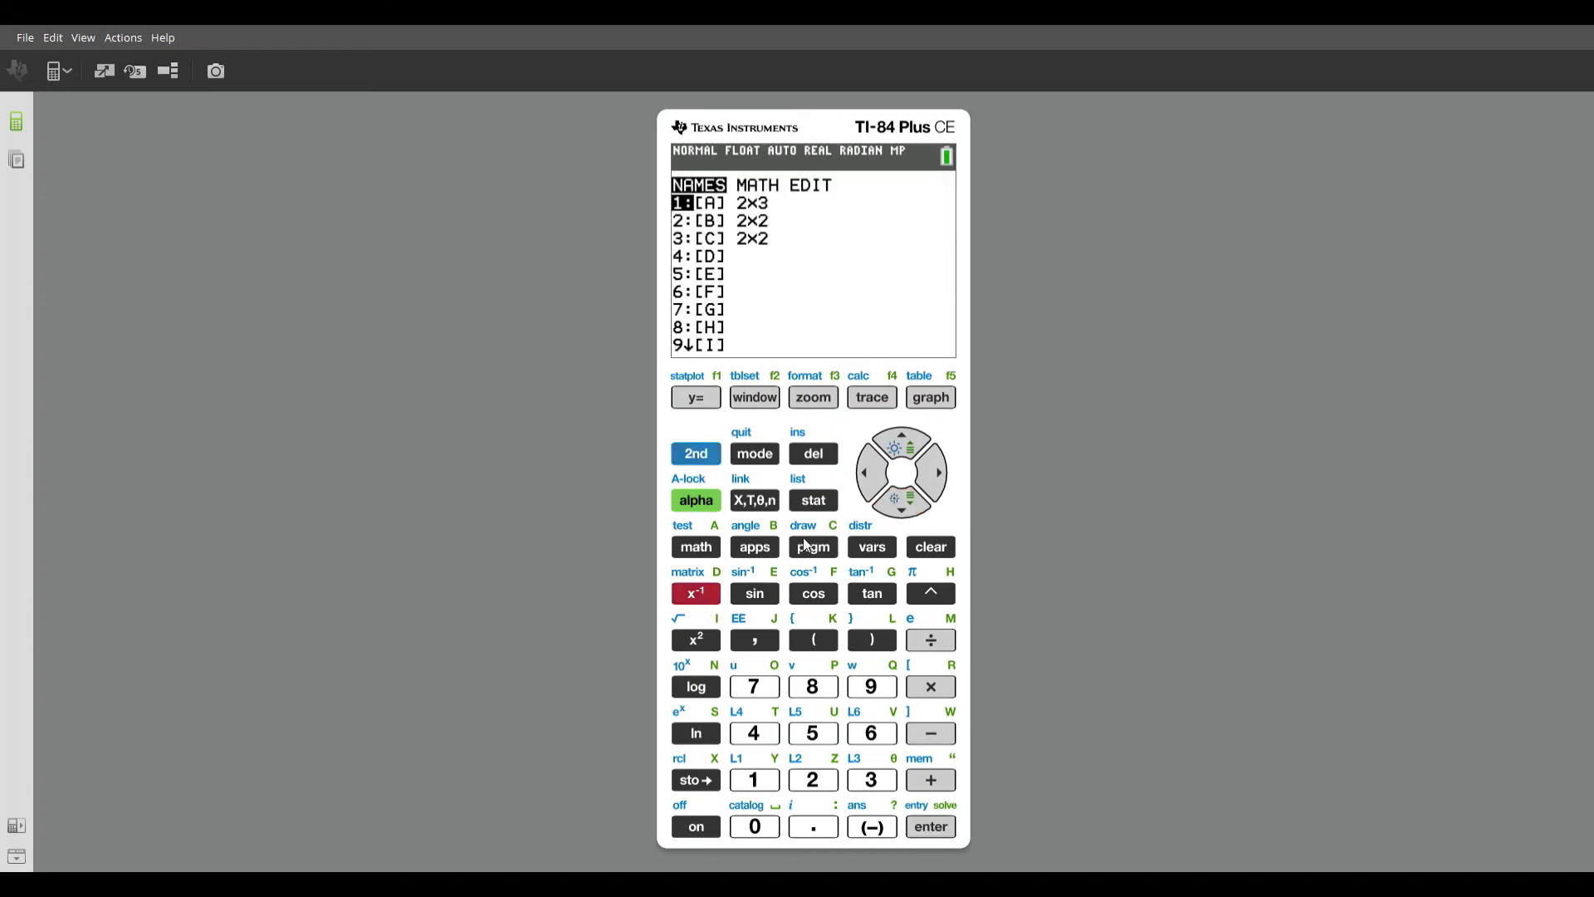
click(905, 502)
click(905, 502)
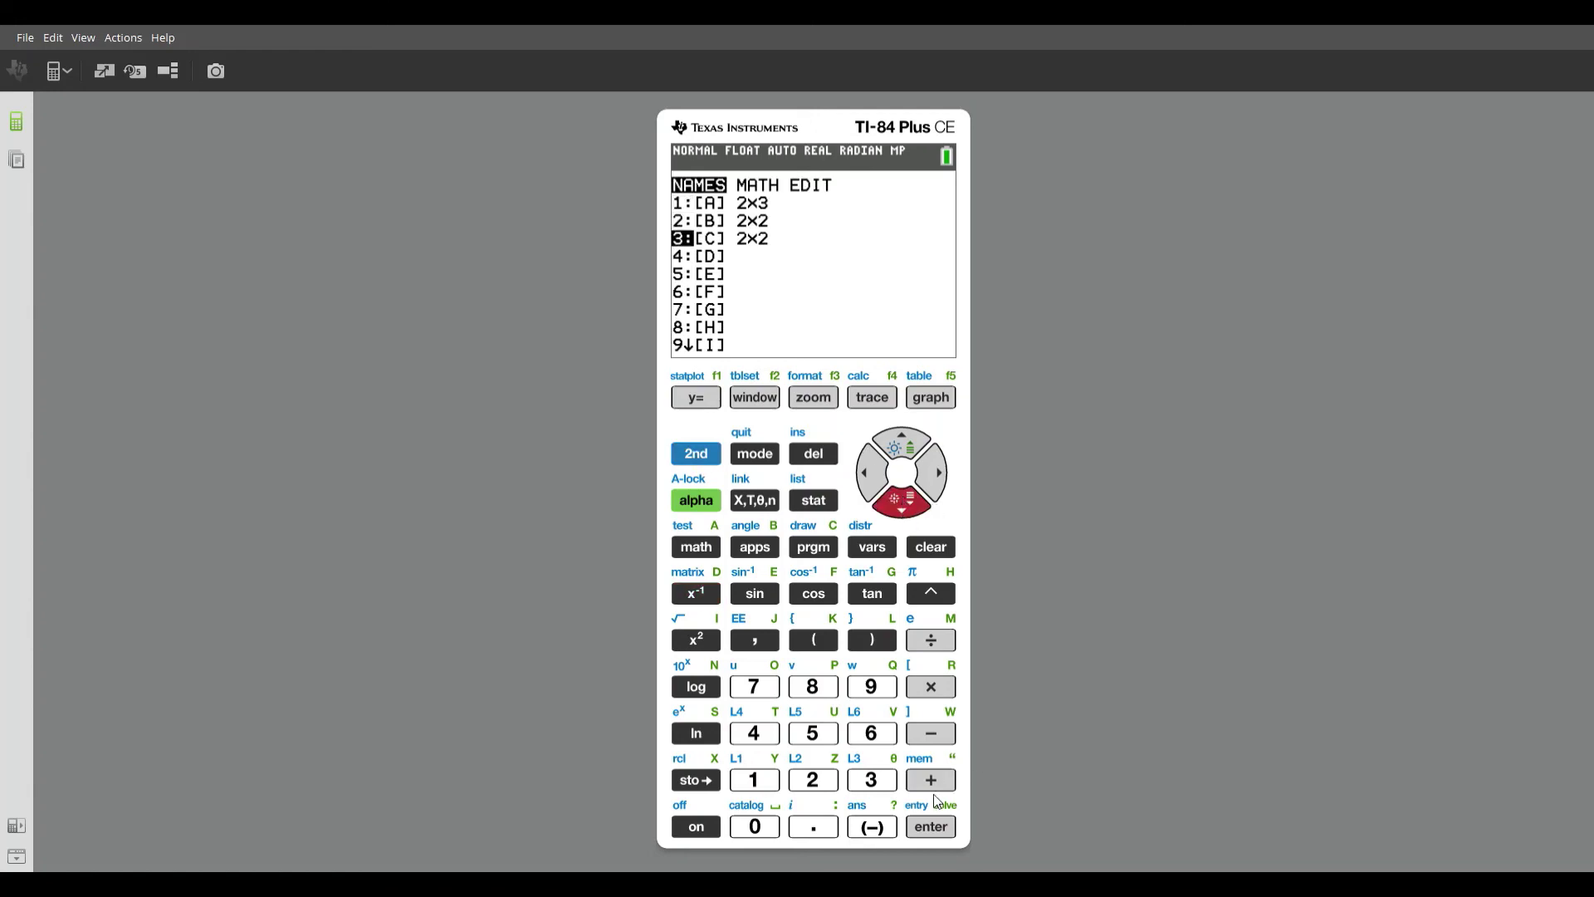
click(939, 832)
click(938, 832)
click(938, 832)
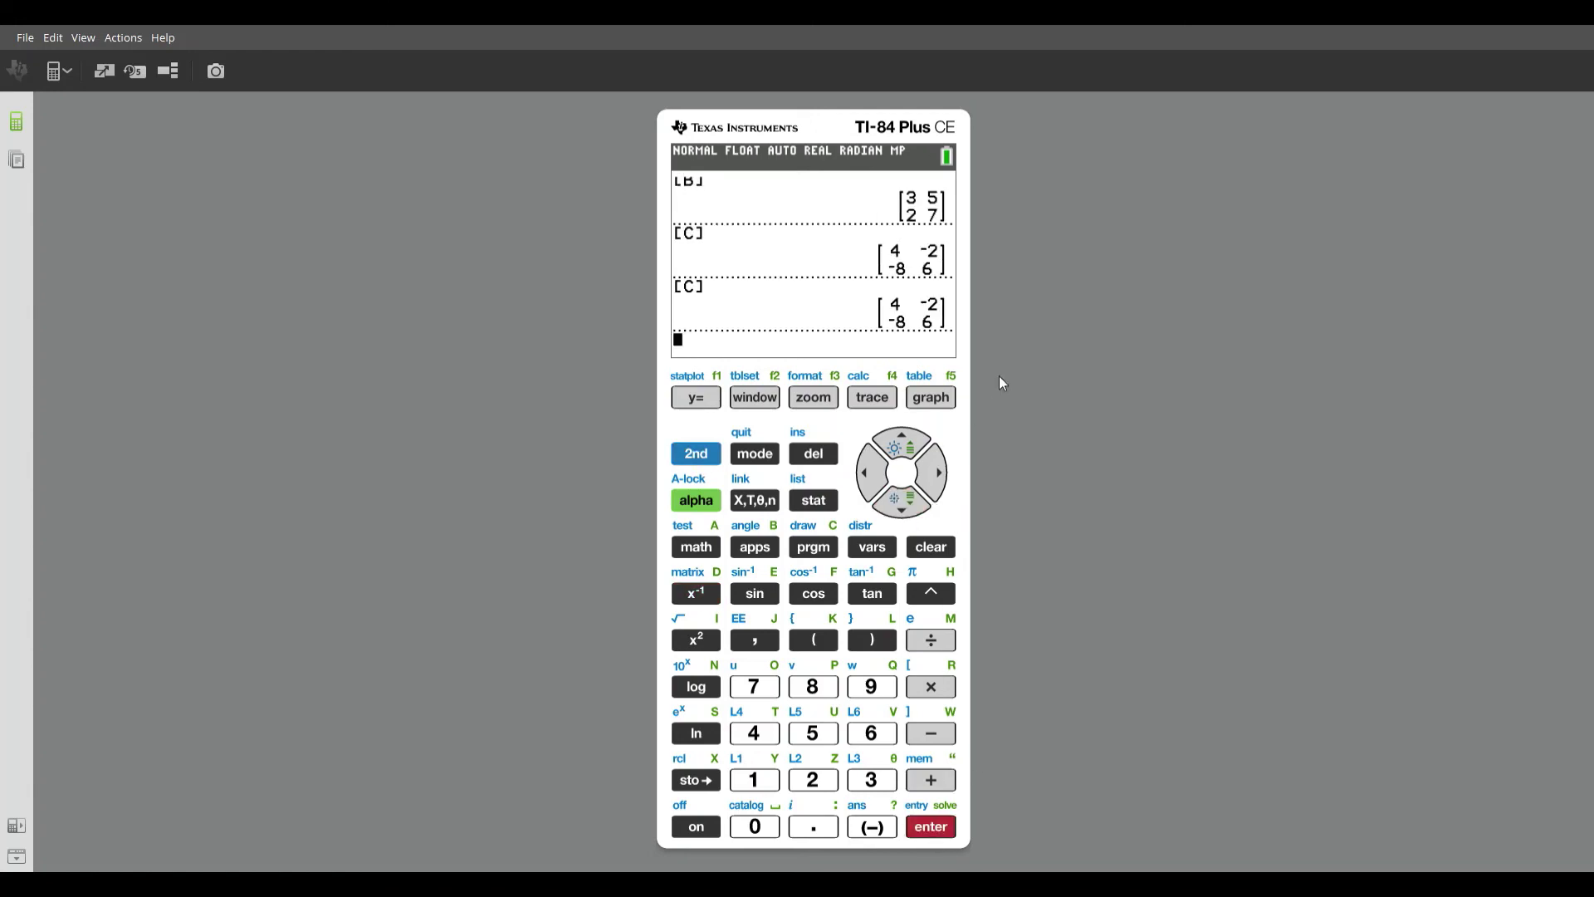